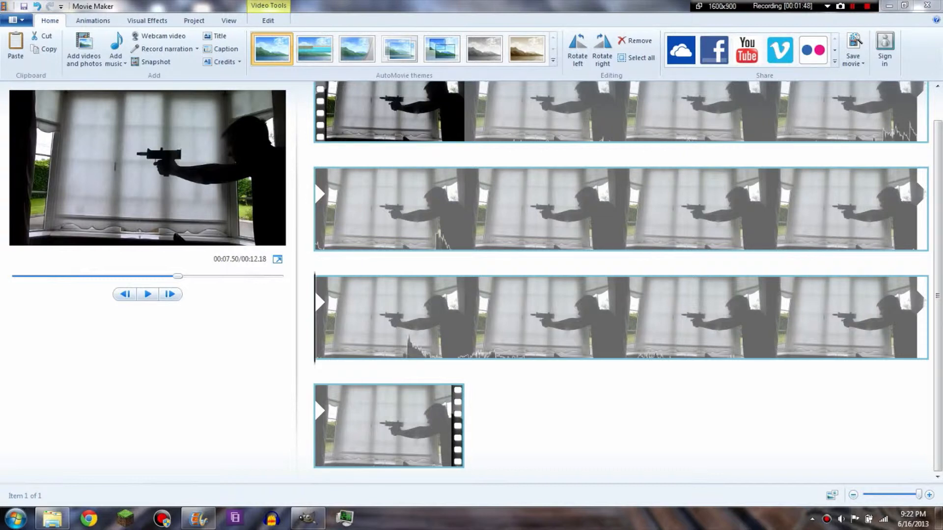
Start Snipping Tool and capture the whole video preview frame showing the man aiming the gun
left_click(15, 519)
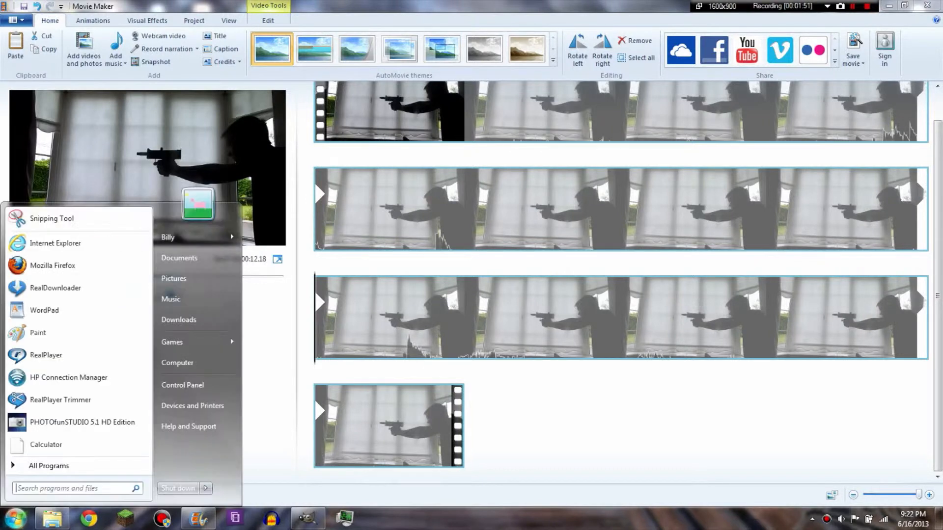
left_click(59, 218)
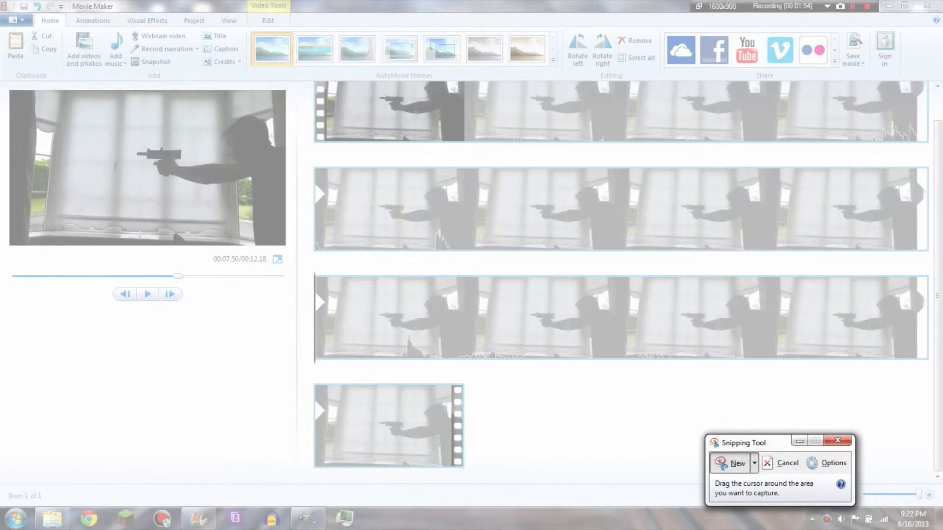
left_click_drag(9, 89, 285, 245)
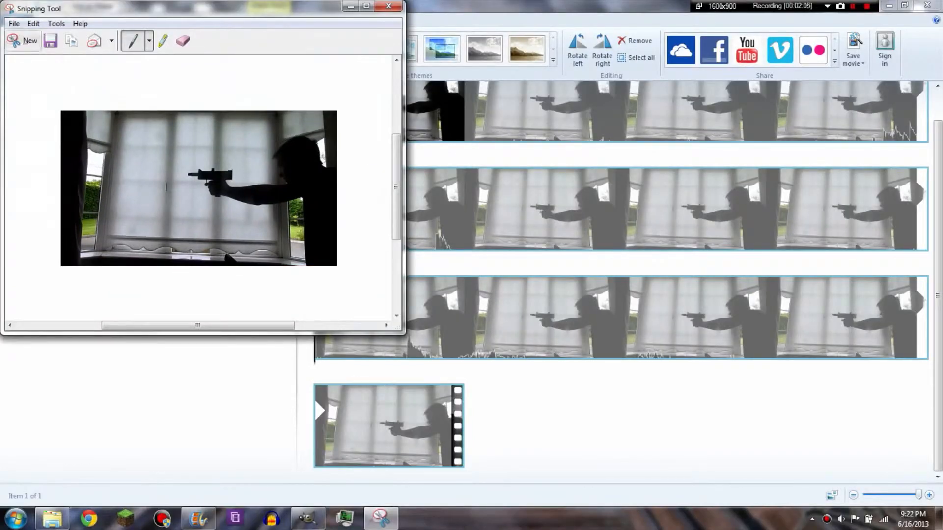
Save the snip as a JPEG file named Capture in the Pictures library and minimize Snipping Tool
left_click(14, 23)
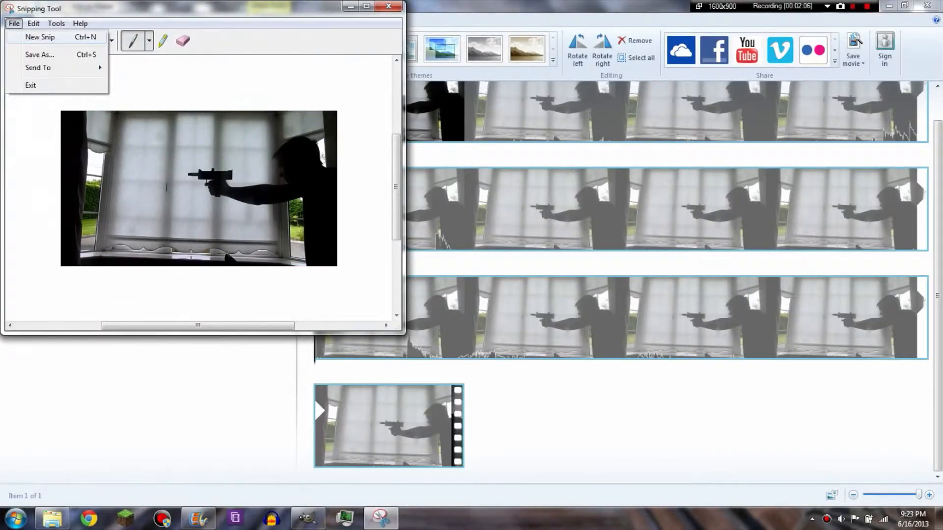
left_click(40, 55)
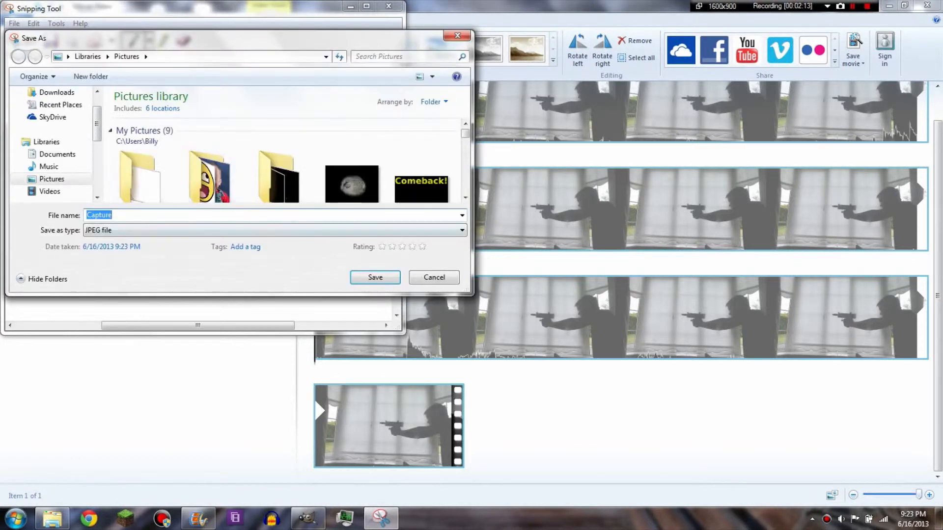
key("Return")
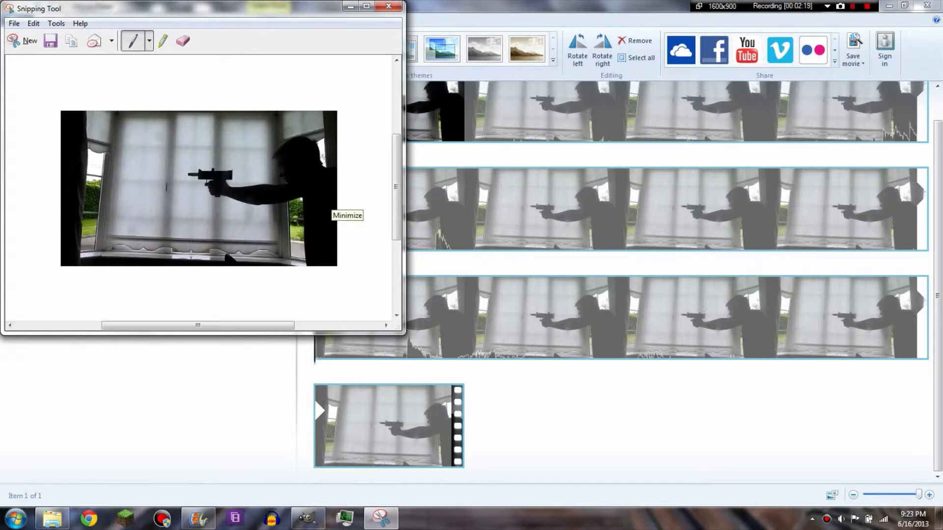
left_click(350, 6)
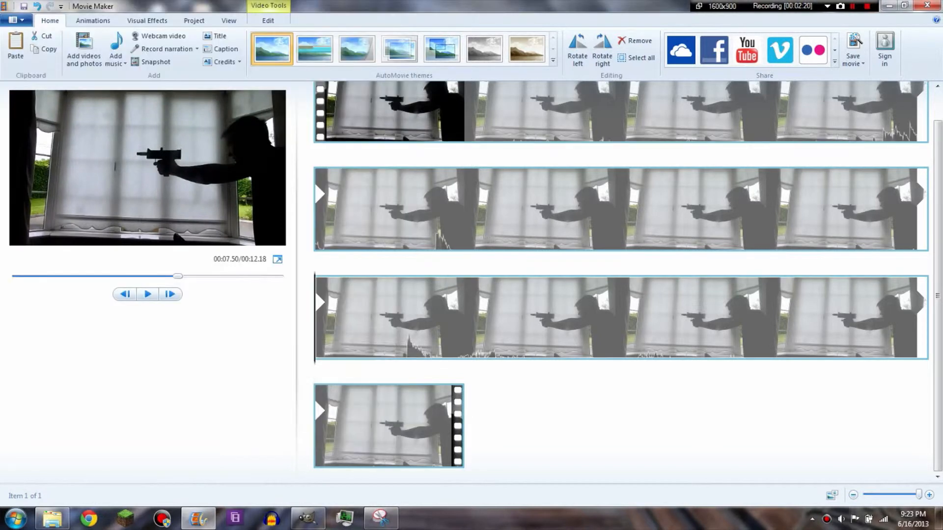
Switch to GIMP and open the lowercase-extension Capture.jpg from the recently used images
left_click(308, 518)
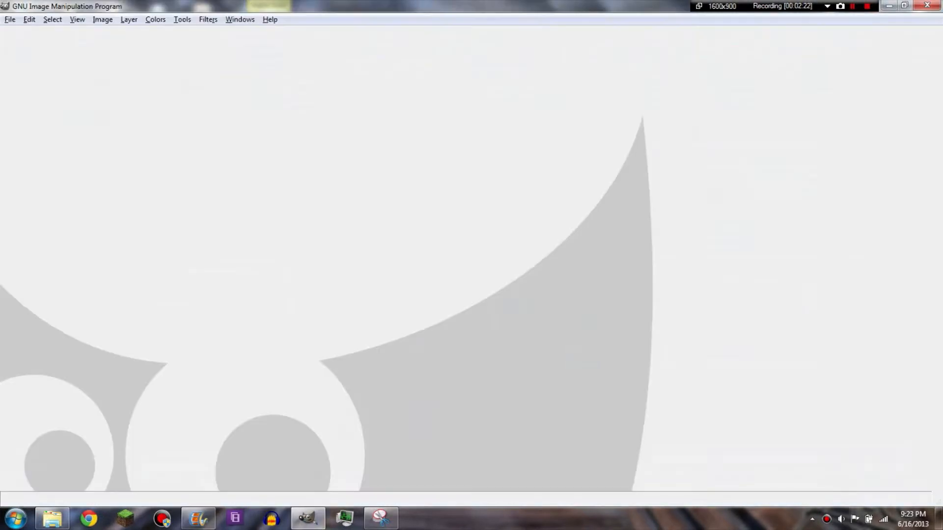
left_click(9, 19)
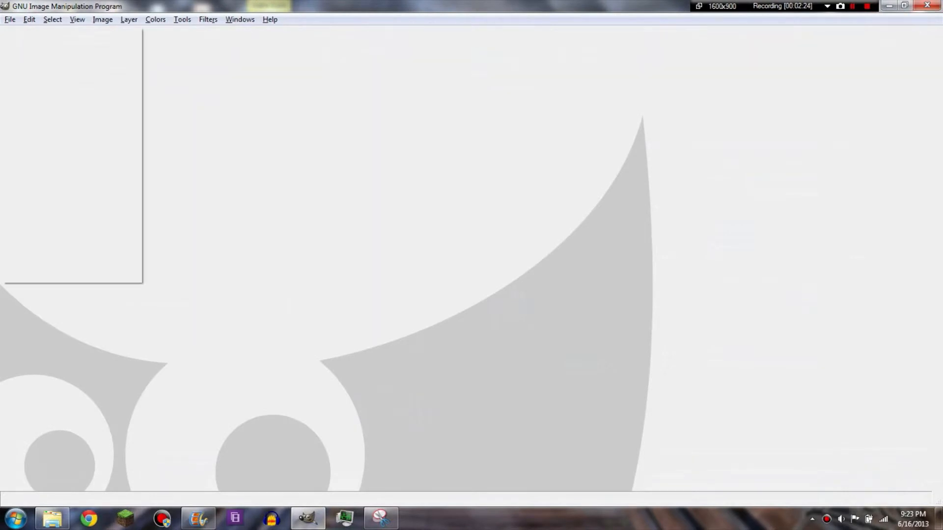
left_click(29, 57)
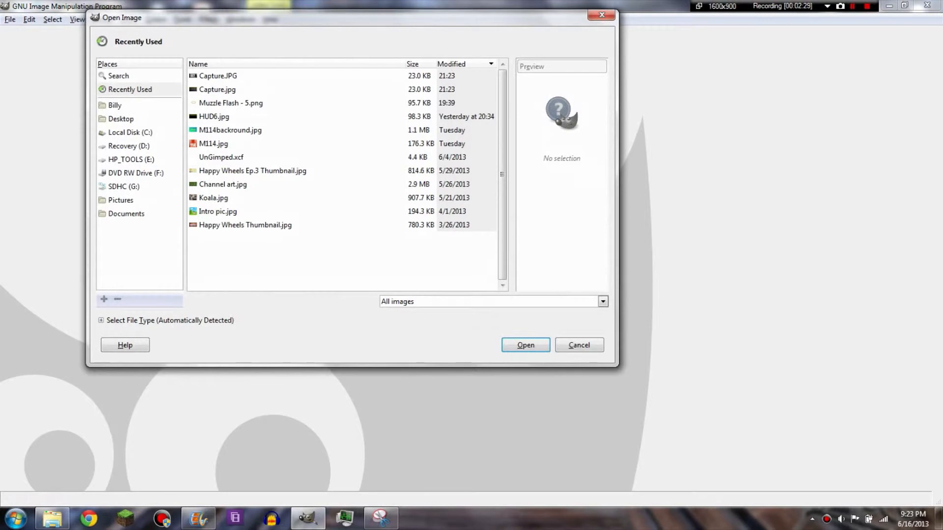
left_click(217, 89)
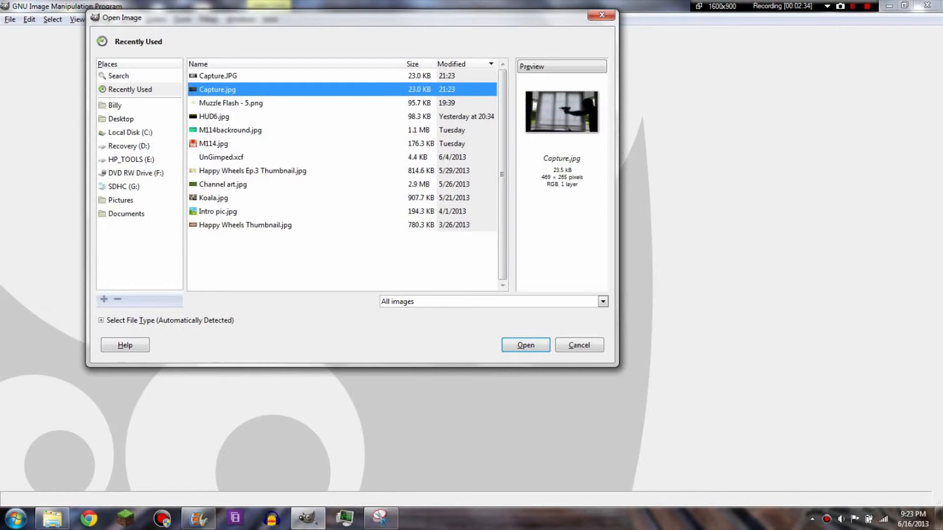
key("Return")
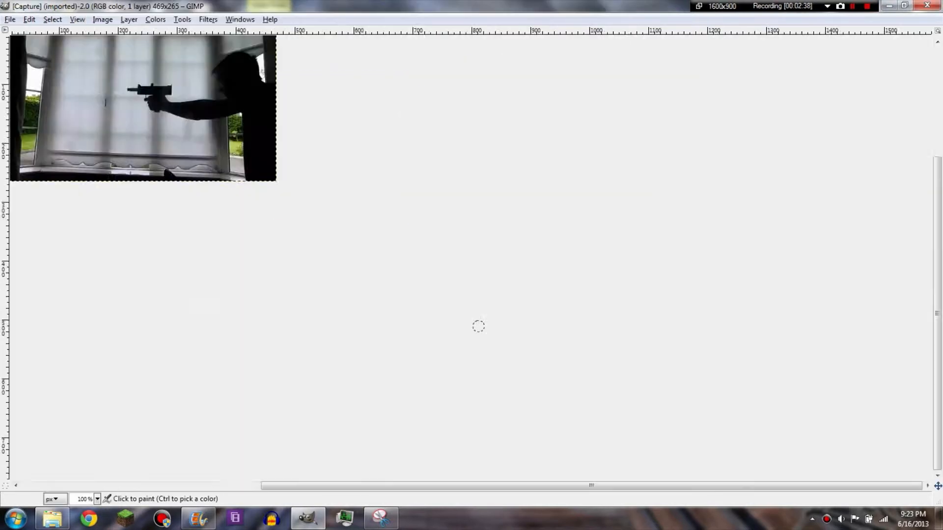
left_click(97, 499)
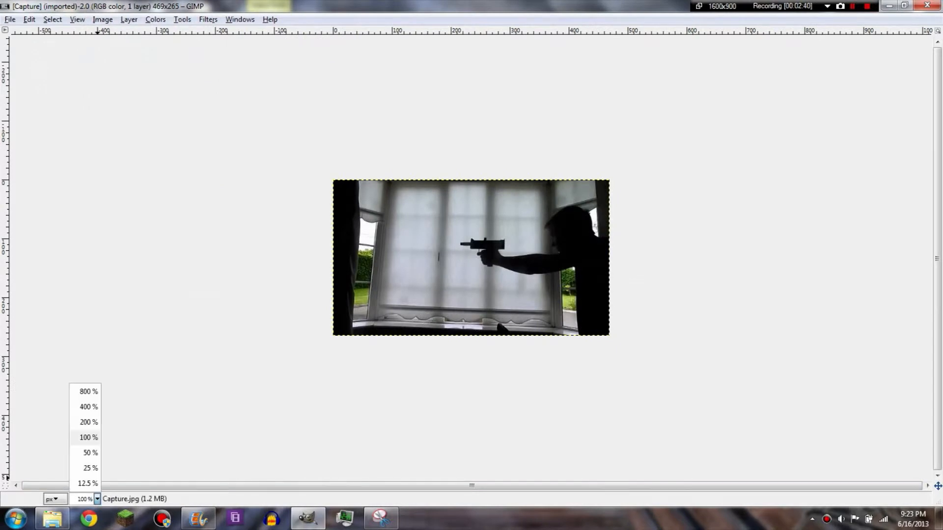
left_click(81, 423)
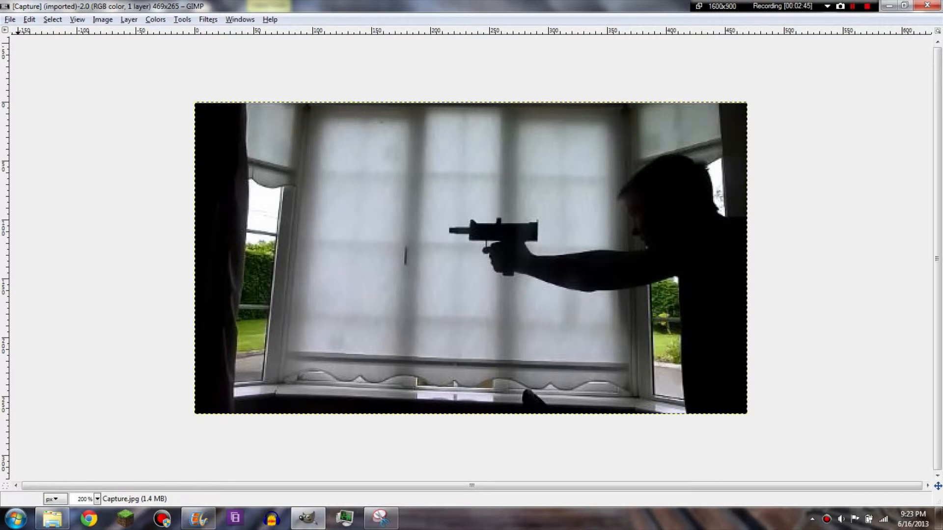
Open the image Muzzle Flash - 5.png from the Documents folder
left_click(10, 19)
left_click(25, 54)
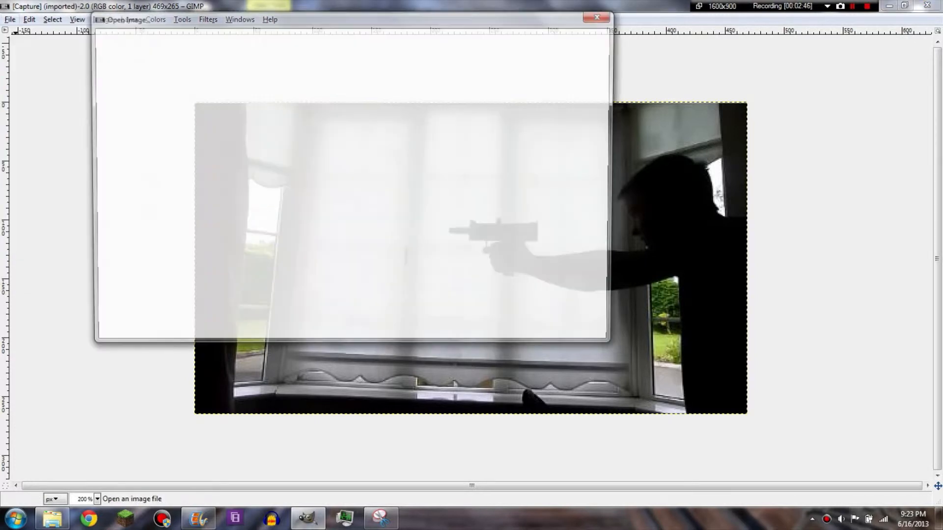
left_click(118, 76)
left_click(126, 214)
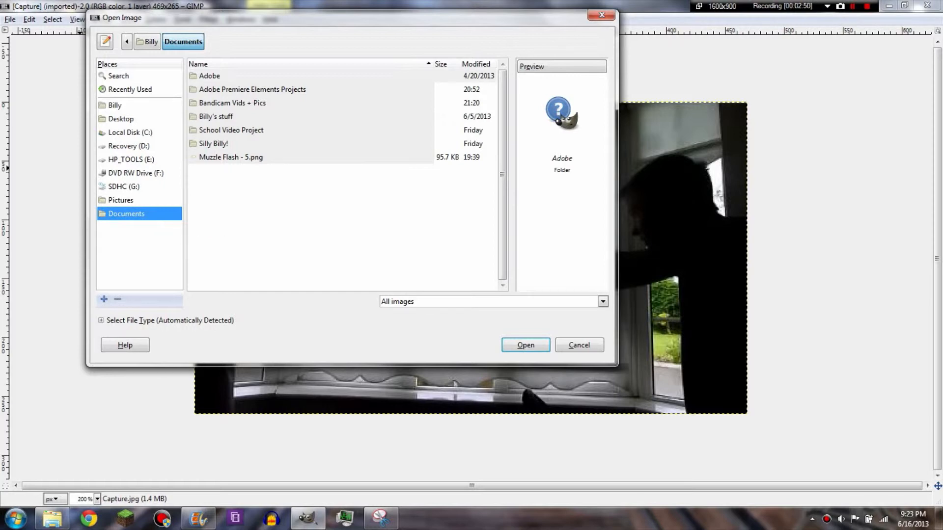
left_click(231, 157)
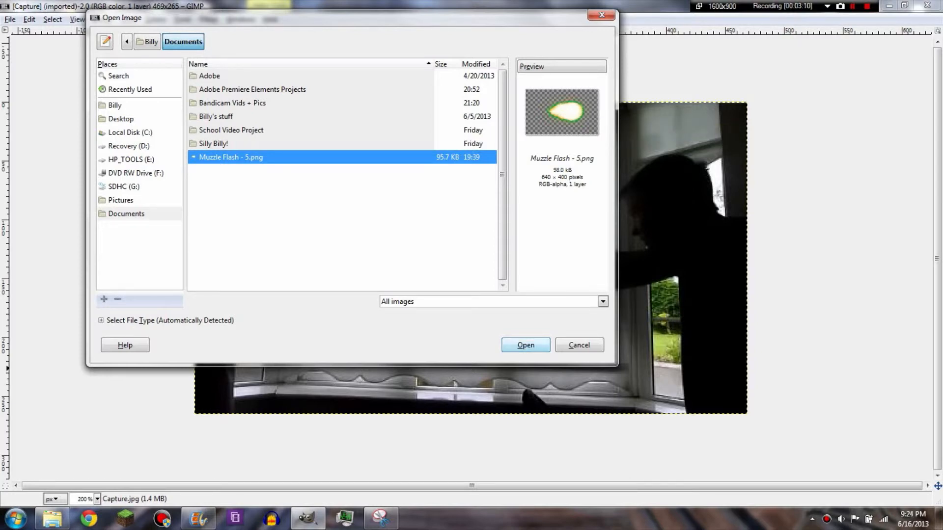
left_click(526, 345)
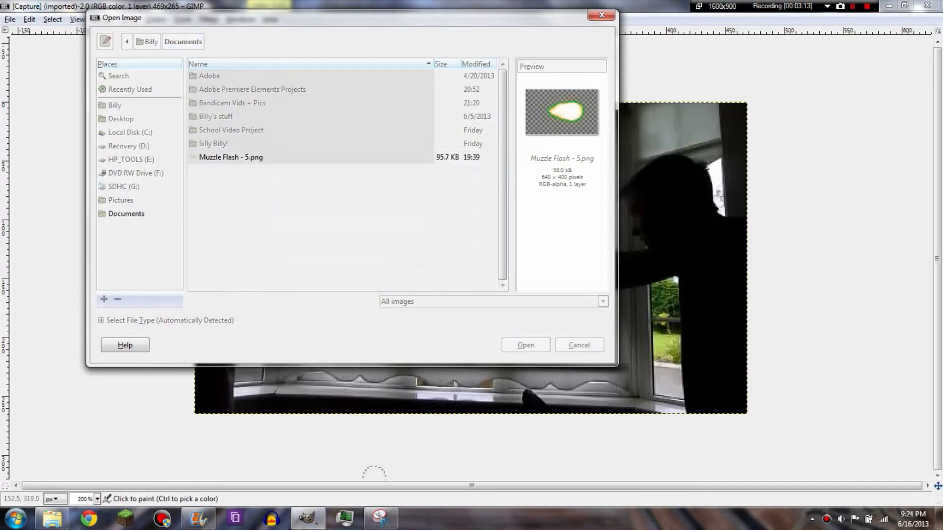
Copy the muzzle flash image, minimize its window and paste the flash into the Capture image
mouse_move(304, 524)
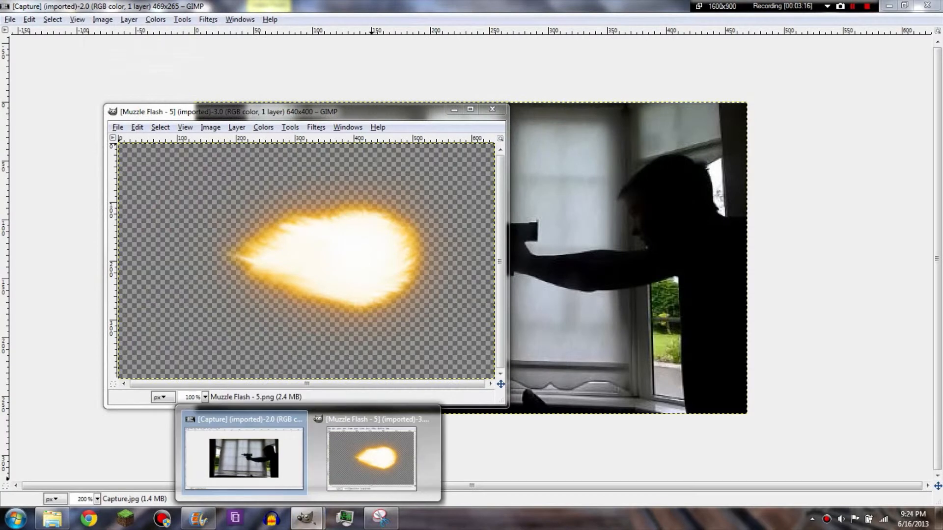
left_click(349, 236)
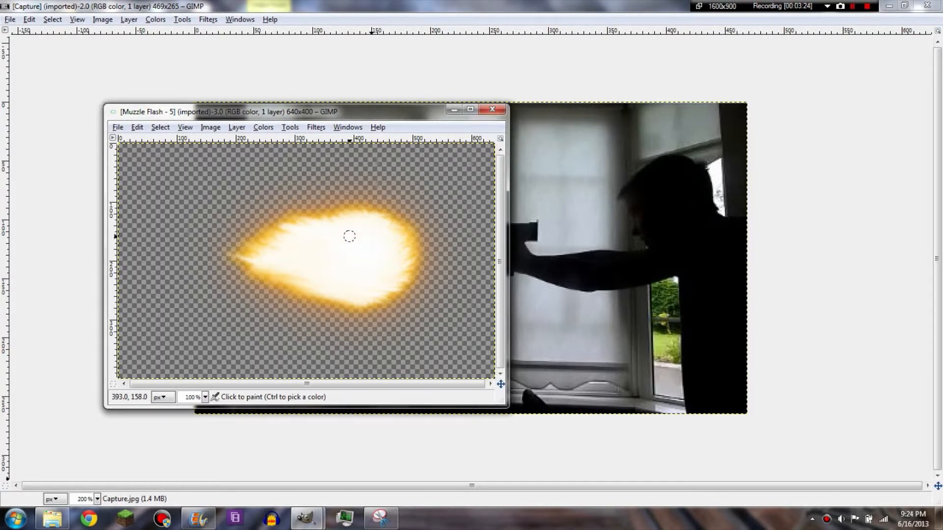
right_click(350, 236)
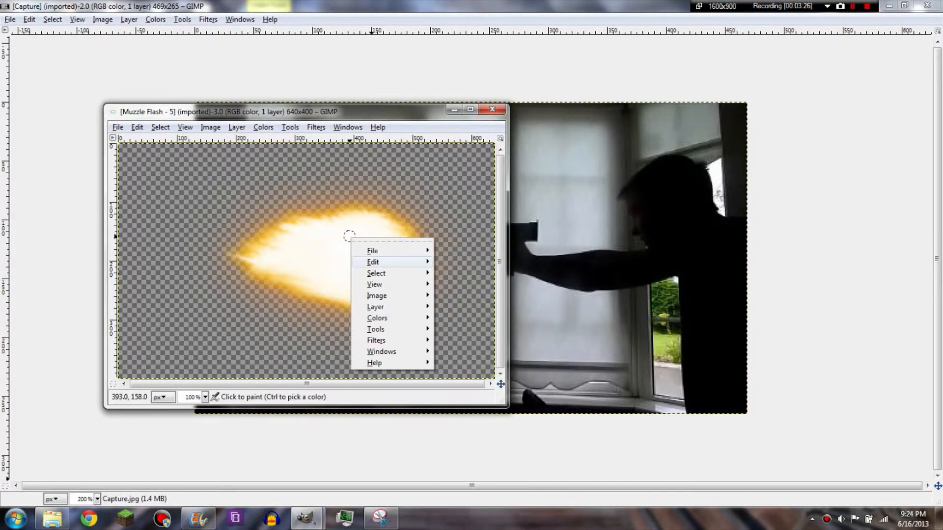
mouse_move(392, 262)
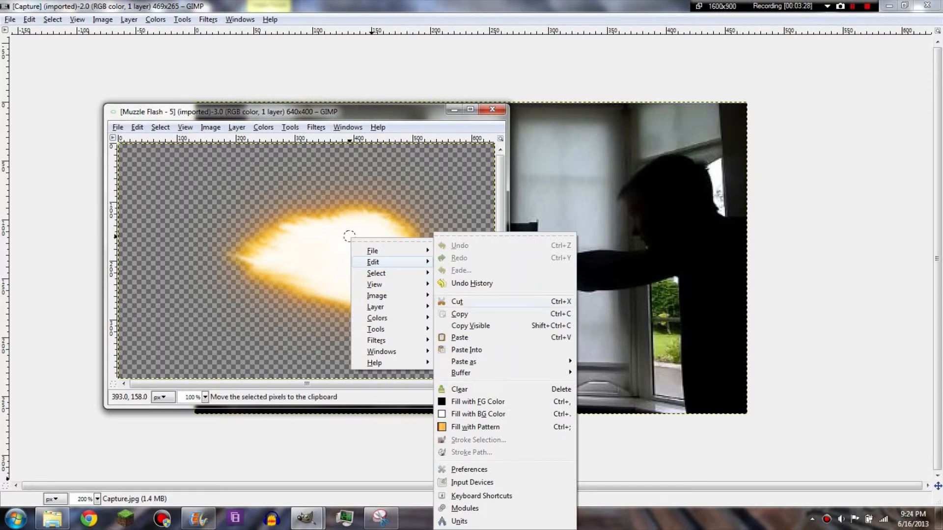
left_click(459, 314)
left_click(454, 109)
right_click(430, 231)
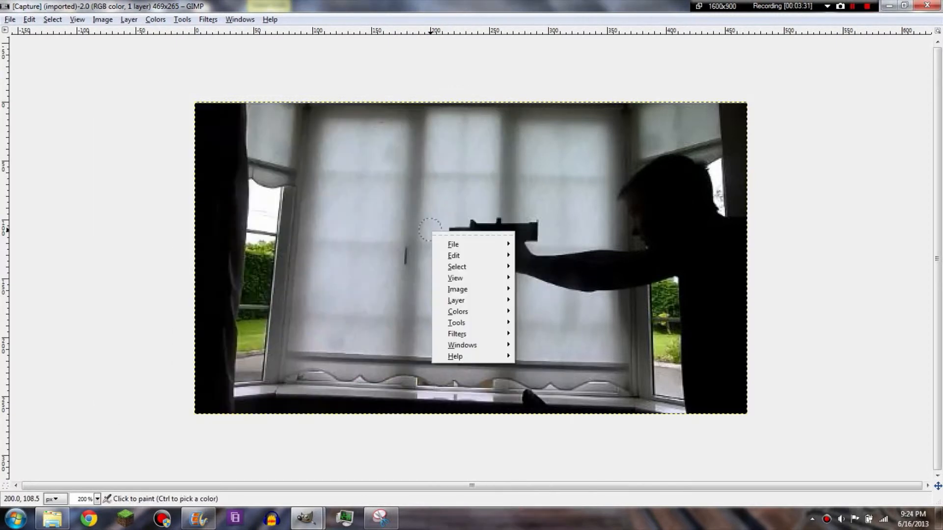
mouse_move(455, 256)
left_click(540, 337)
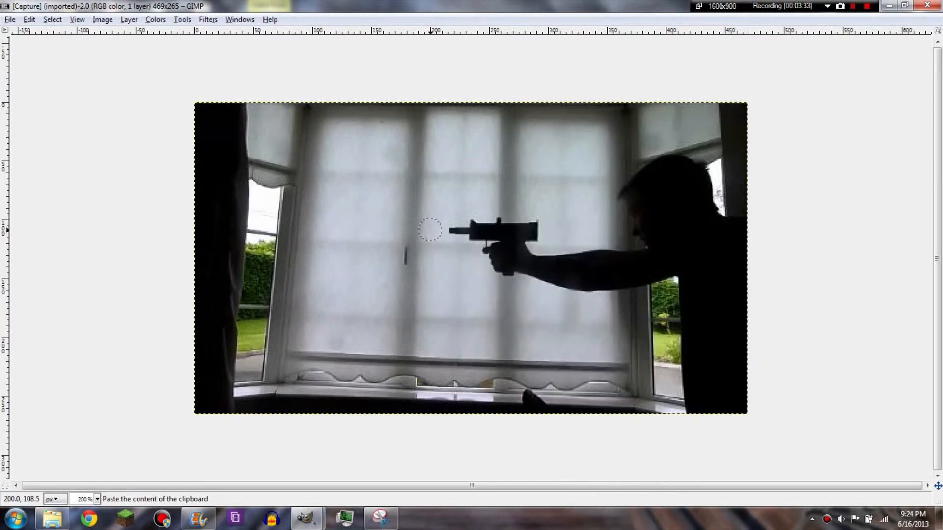
Show the toolbox, place it clear of the photo and widen it so its tools fit in four columns
key("ctrl")
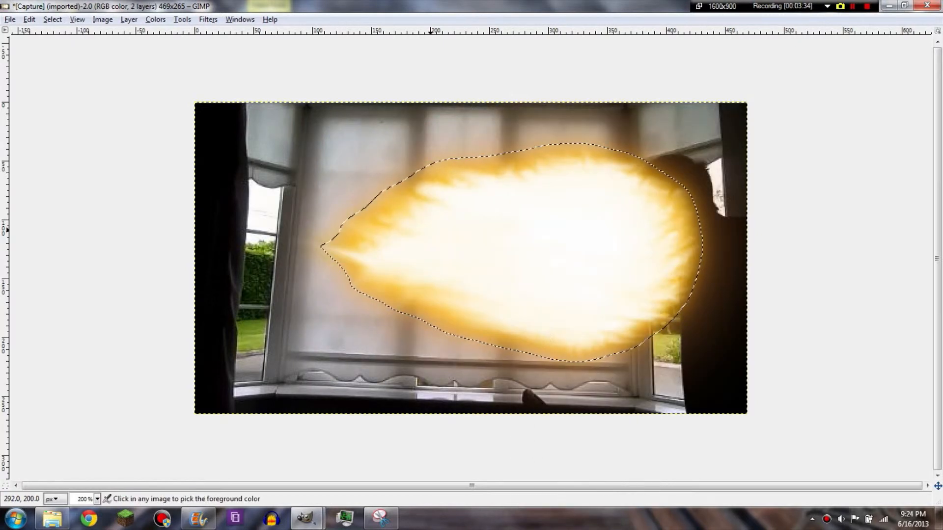
key("ctrl+b")
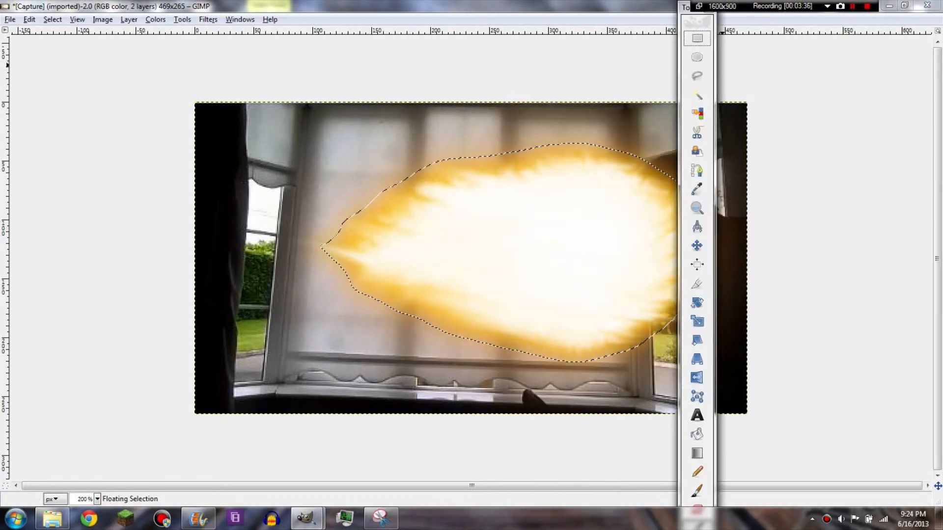
left_click_drag(689, 7, 903, 43)
left_click_drag(892, 83, 830, 84)
Scale the pasted muzzle flash to 277 × 174 pixels and move it to the tip of the gun barrel
left_click(913, 130)
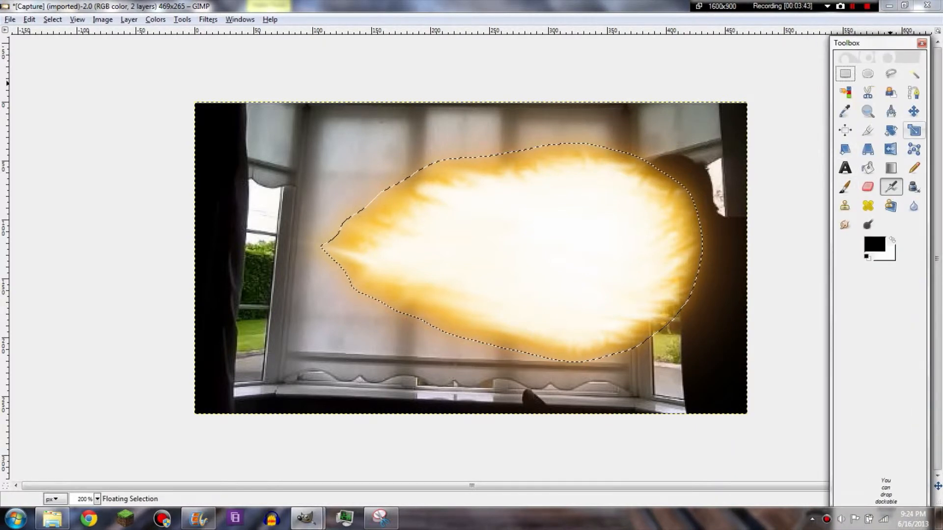
left_click(608, 230)
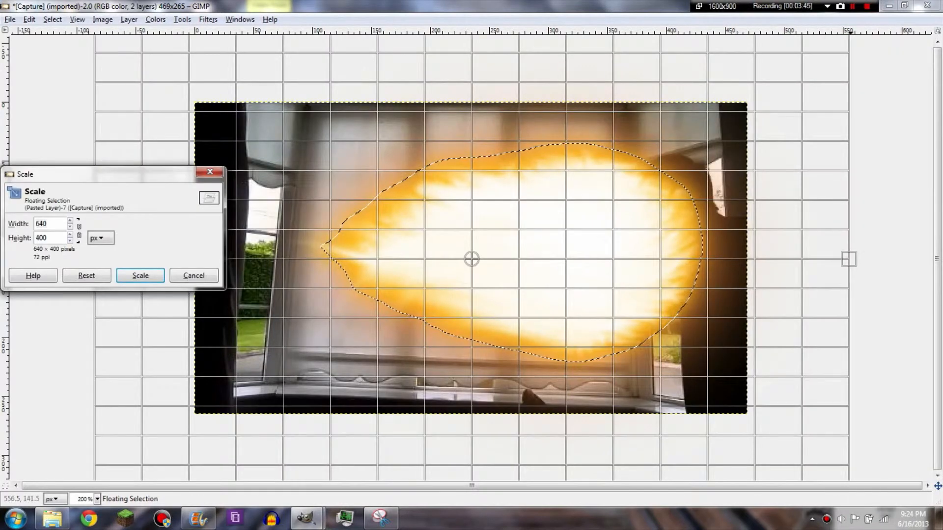
left_click_drag(831, 111, 426, 306)
left_click_drag(432, 274, 420, 290)
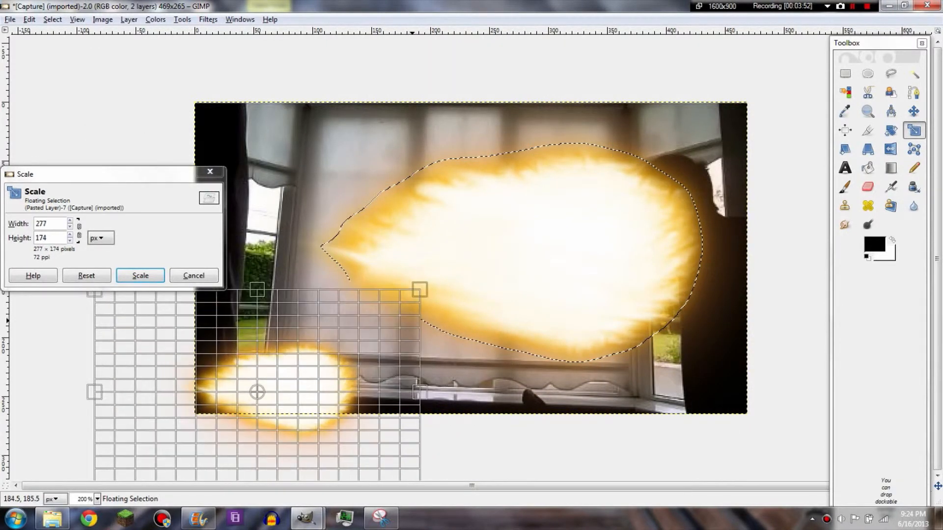
key("Return")
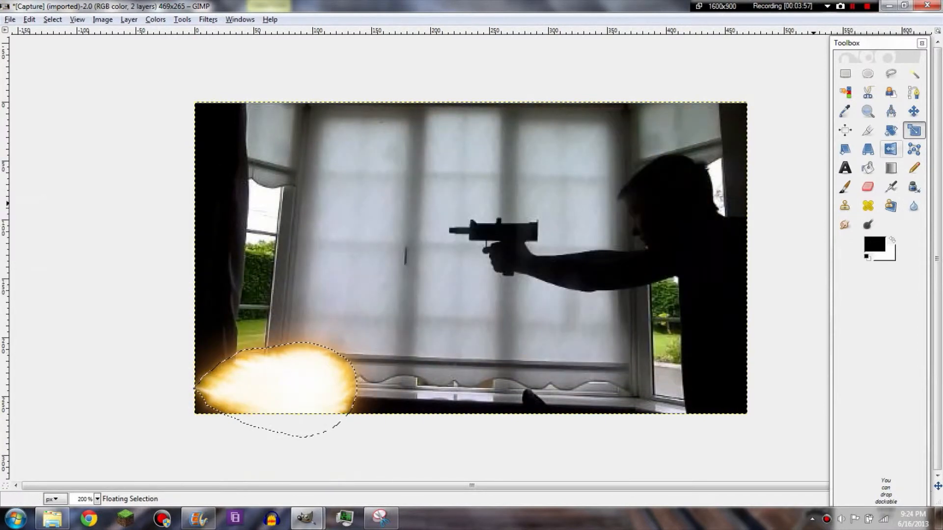
key("m")
left_click_drag(261, 392, 349, 240)
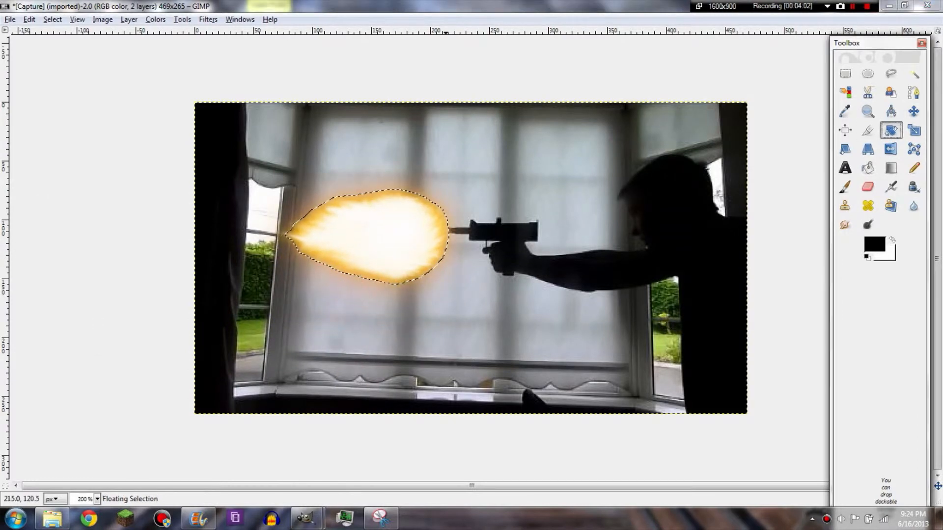
Rotate the muzzle flash by 1.10 degrees and again by 2.77 degrees to align it with the gun barrel
key("Tab")
left_click(418, 243)
left_click_drag(504, 326, 501, 330)
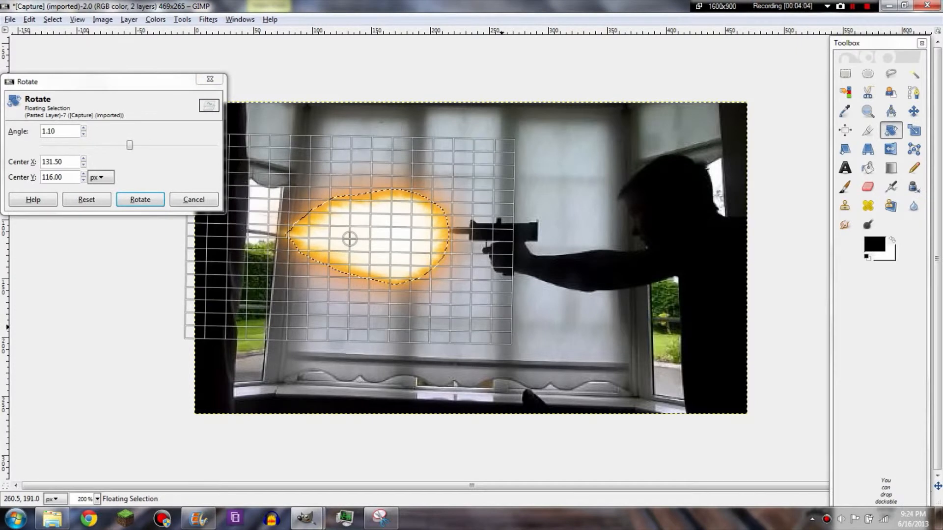
left_click(140, 199)
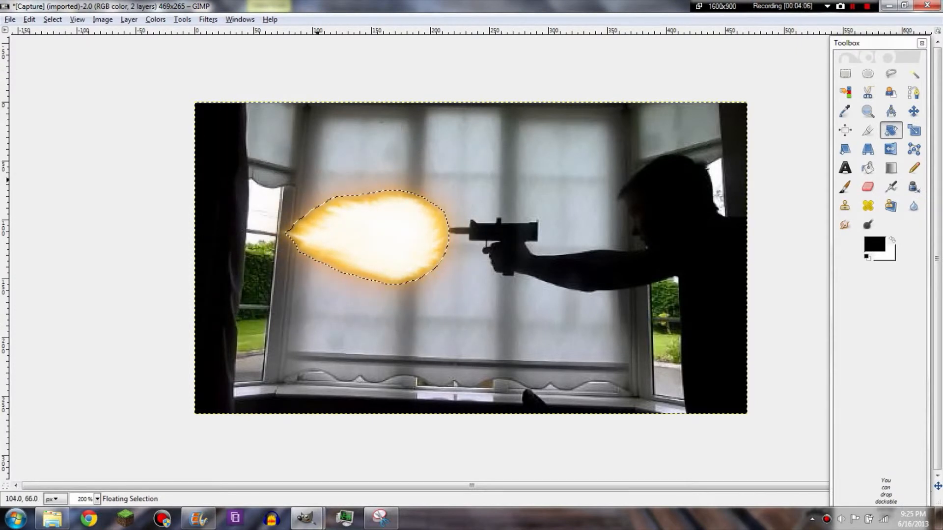
left_click(503, 242)
left_click_drag(509, 334, 502, 343)
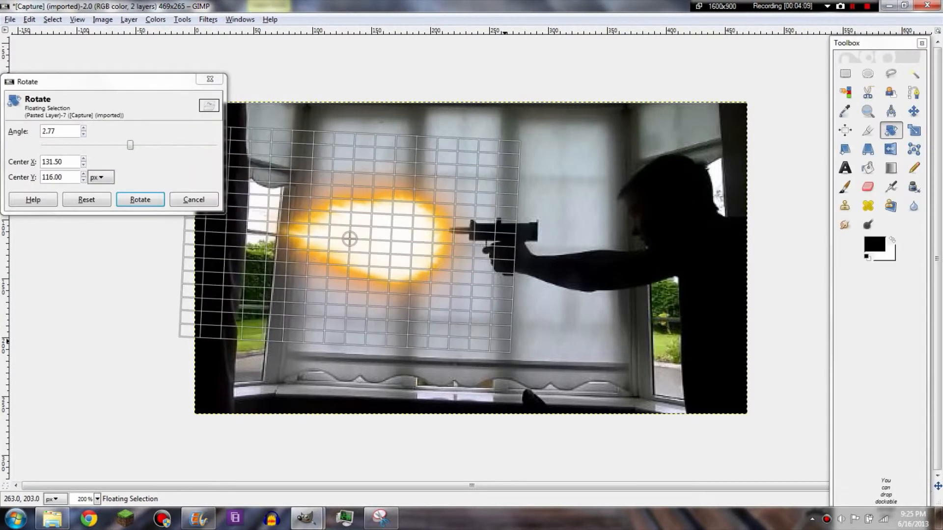
left_click(140, 200)
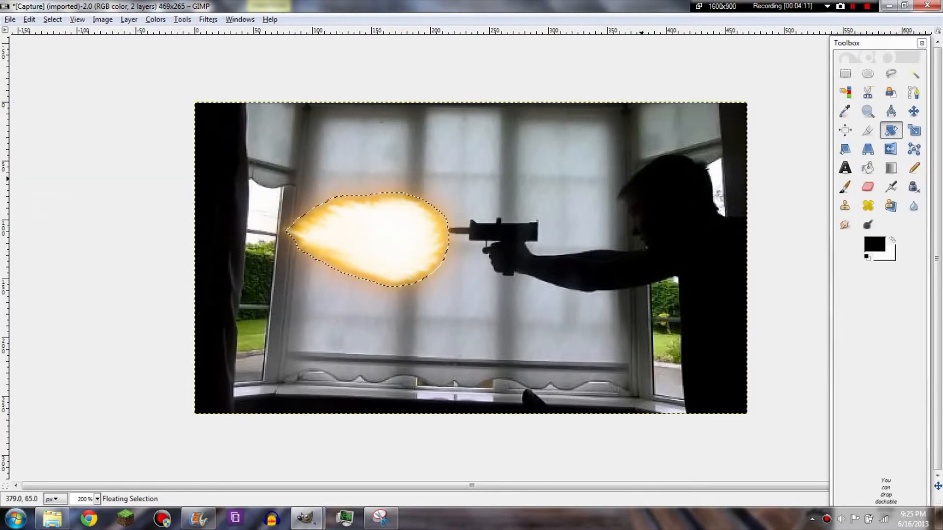
Move the floating muzzle flash slightly upward so that its wide end lines up with the gun barrel
left_click(913, 111)
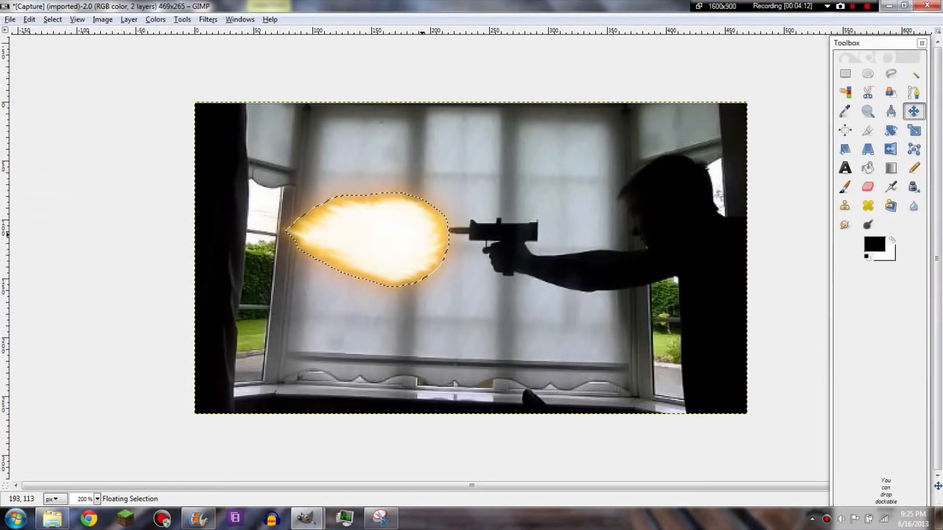
left_click_drag(350, 238, 352, 230)
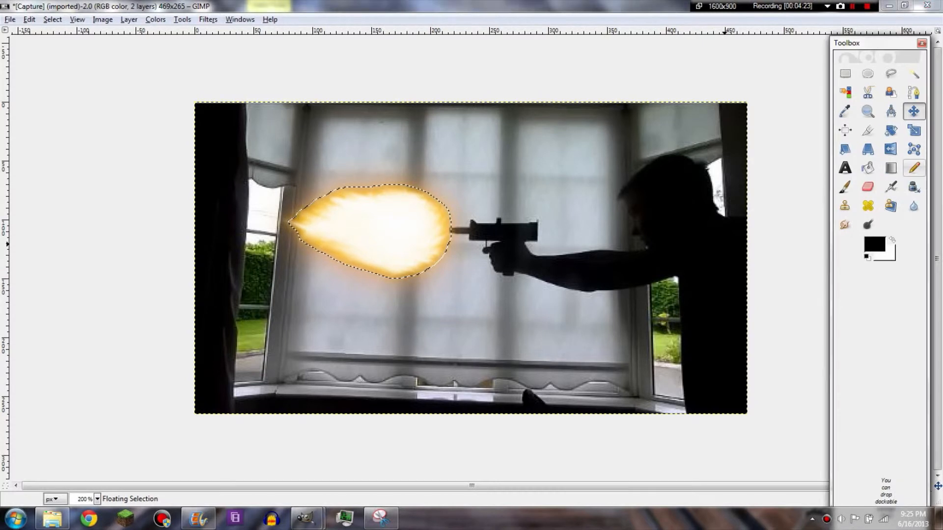
Set the Pencil tool to the 2. Hardness 025 brush at size 37
double_click(913, 168)
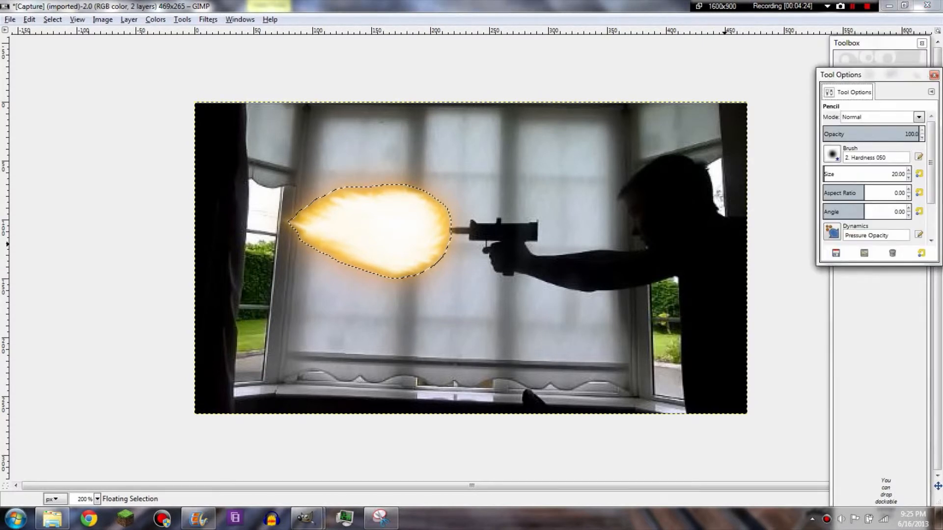
left_click(832, 154)
left_click(905, 172)
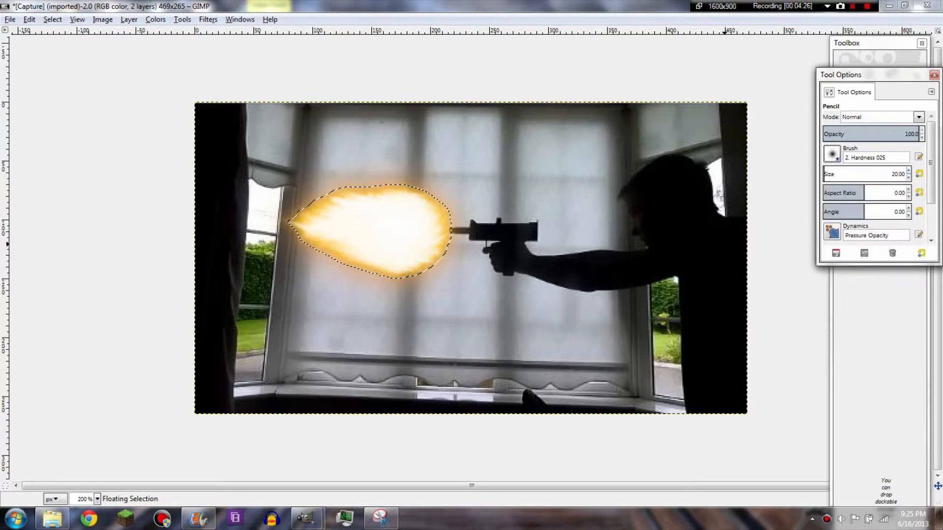
double_click(897, 174)
left_click_drag(824, 174, 824, 174)
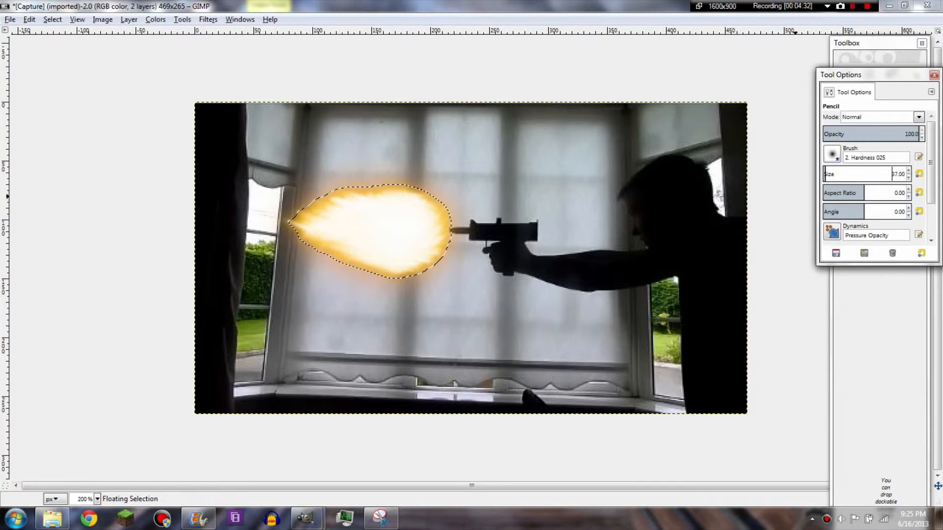
left_click(934, 74)
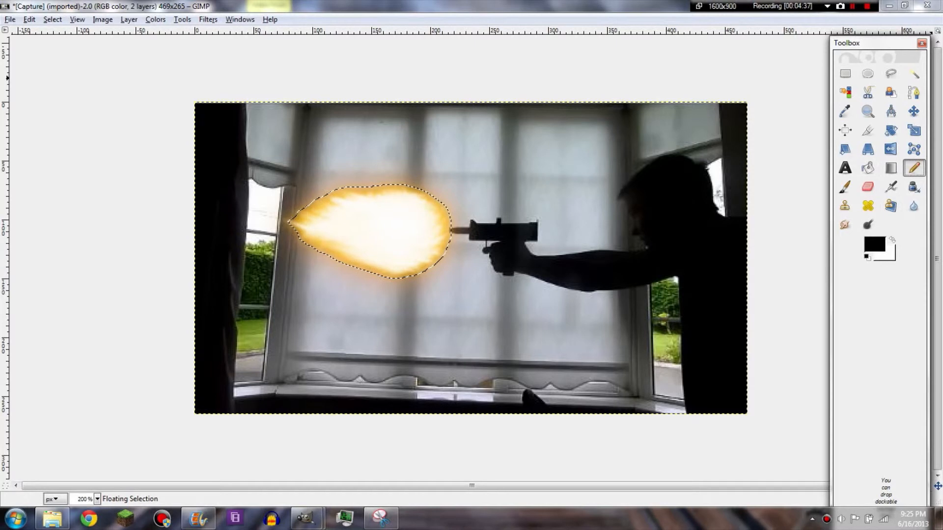
Confirm white (ffffff) as the background color and lower the Pencil tool's opacity to 30.1
left_click(889, 256)
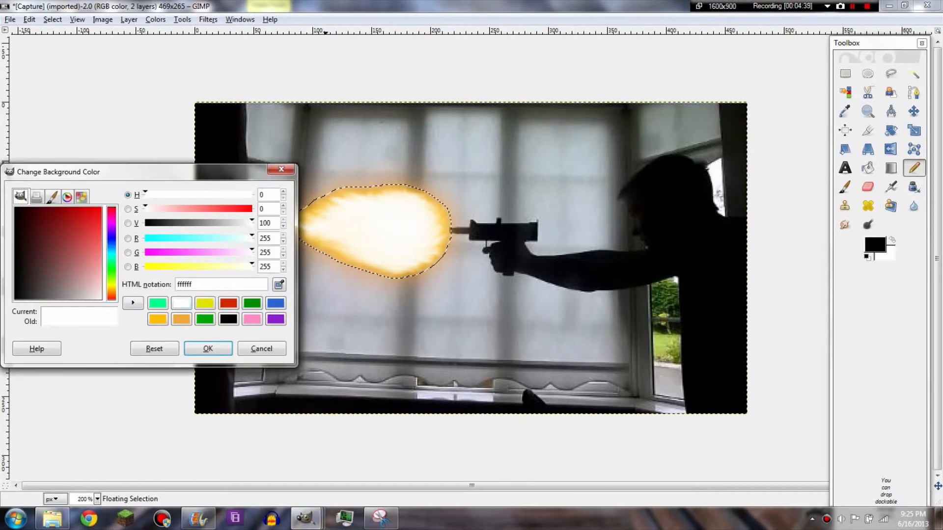
left_click(208, 348)
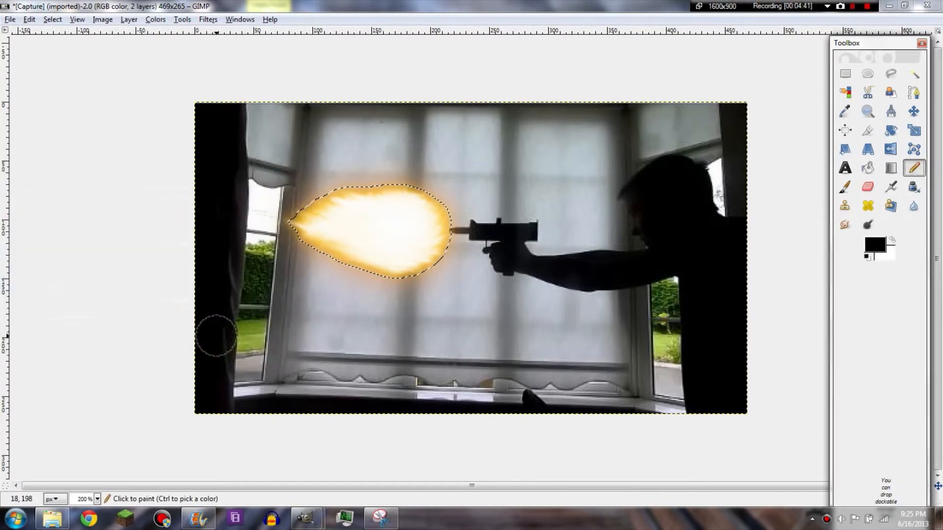
double_click(913, 167)
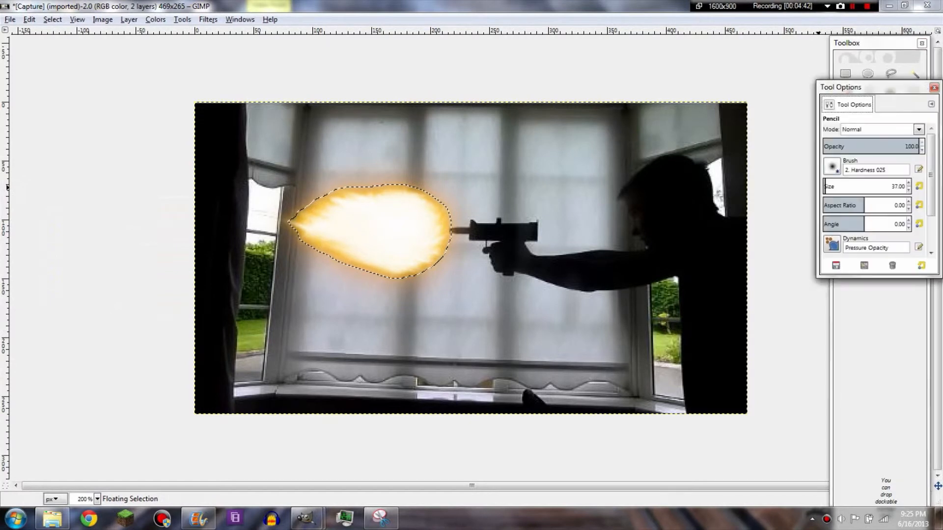
left_click(909, 146)
left_click_drag(912, 146, 855, 146)
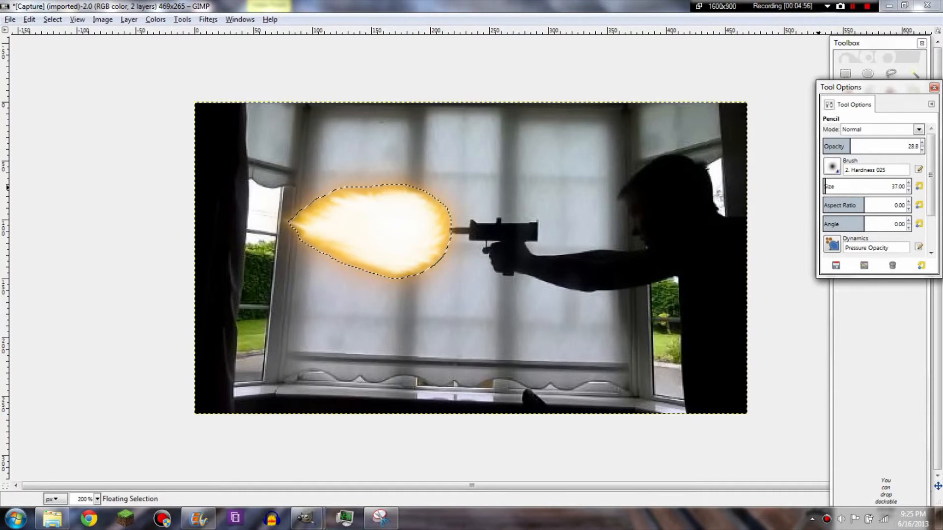
left_click_drag(850, 146, 852, 146)
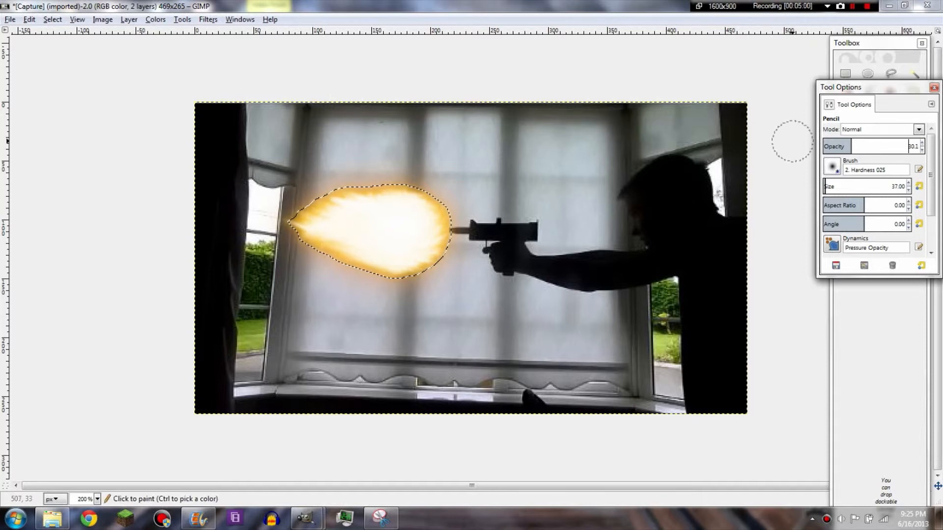
left_click(934, 87)
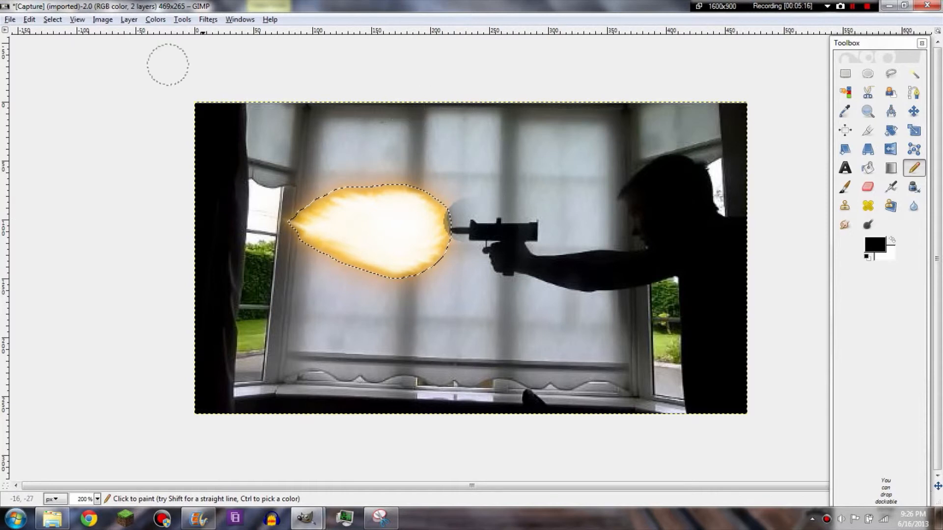
Undo the last two pencil strokes painted between the muzzle flash and the gun barrel
left_click(28, 19)
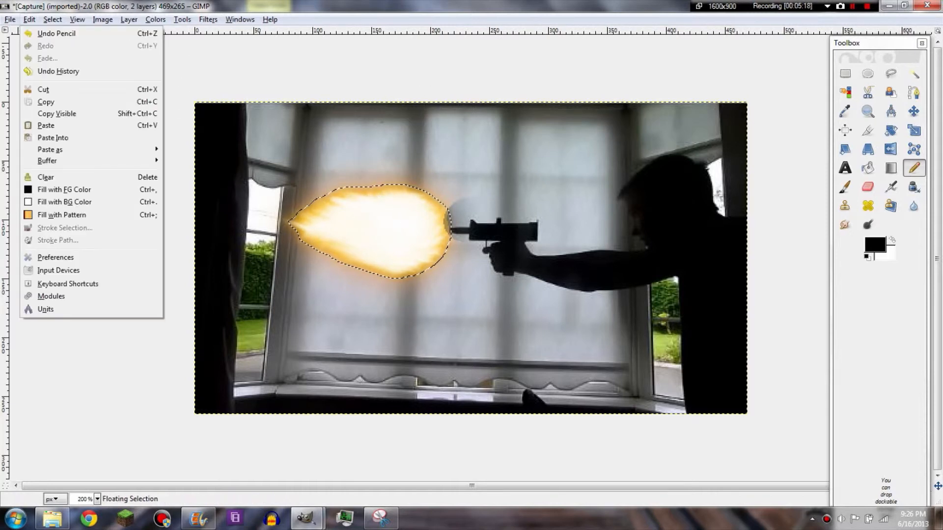
left_click(56, 32)
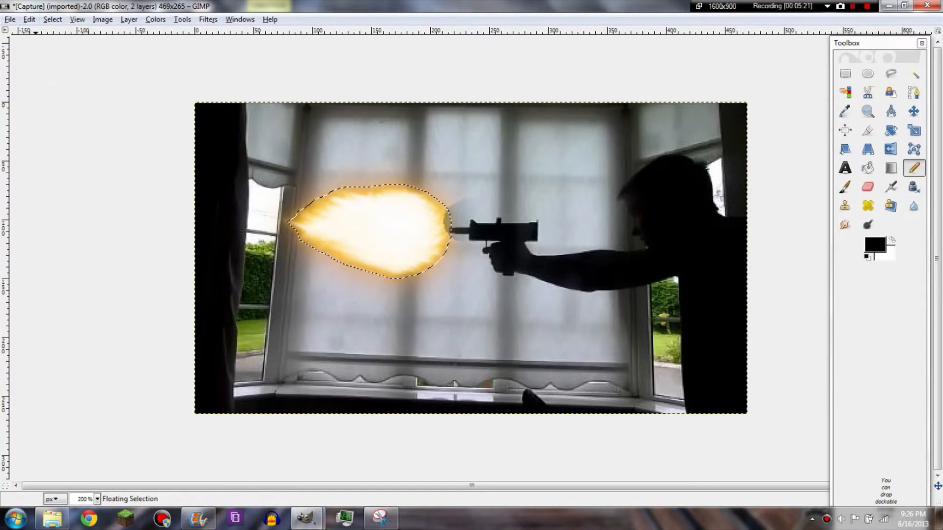
left_click(29, 20)
left_click(56, 33)
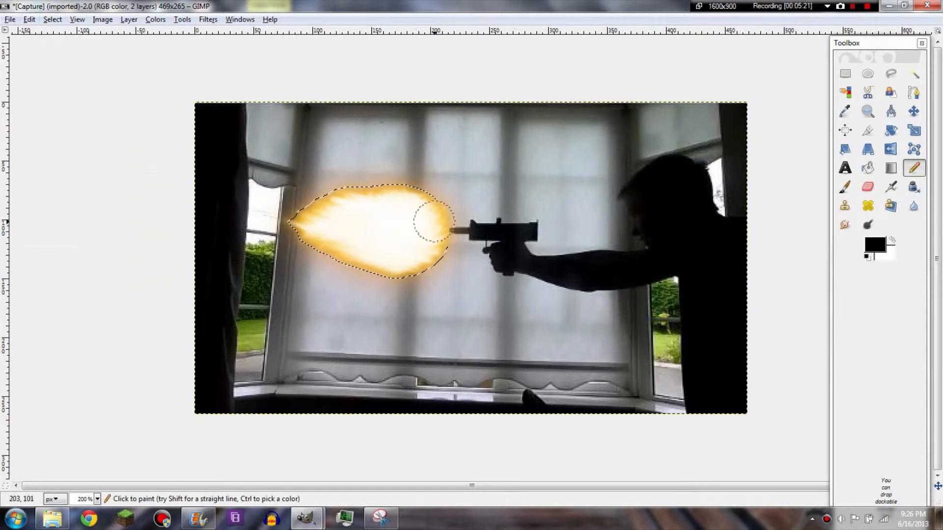
Select the entire image
right_click(511, 241)
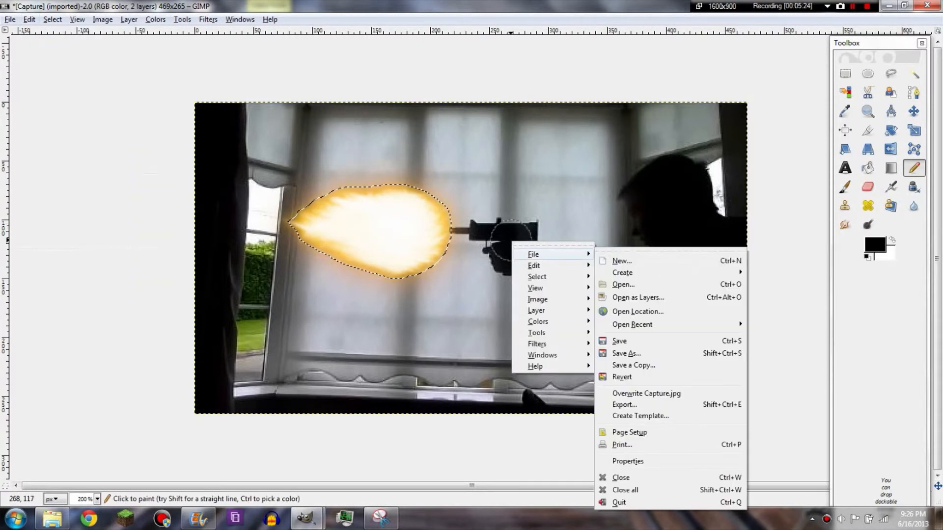
mouse_move(535, 265)
left_click(29, 19)
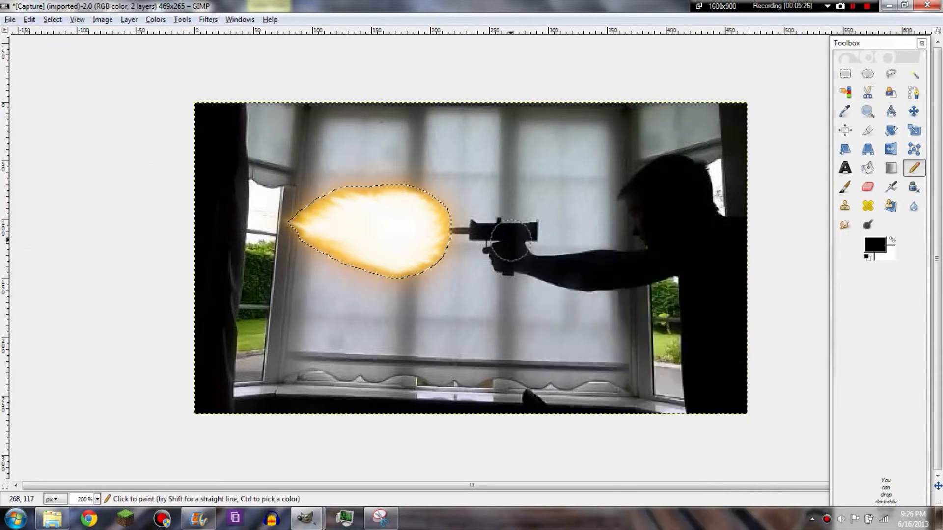
left_click(29, 19)
left_click(61, 34)
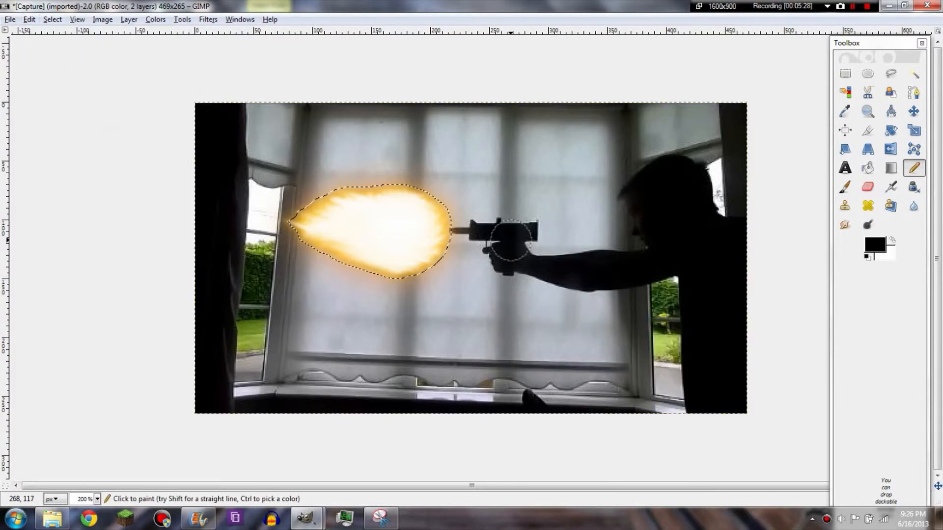
left_click(52, 19)
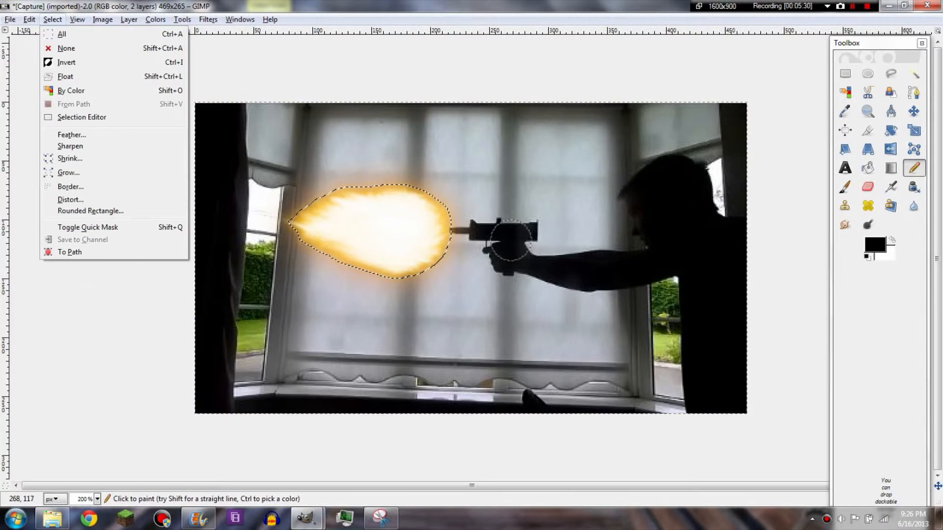
key("Escape")
Undo the last Select All operation
right_click(385, 217)
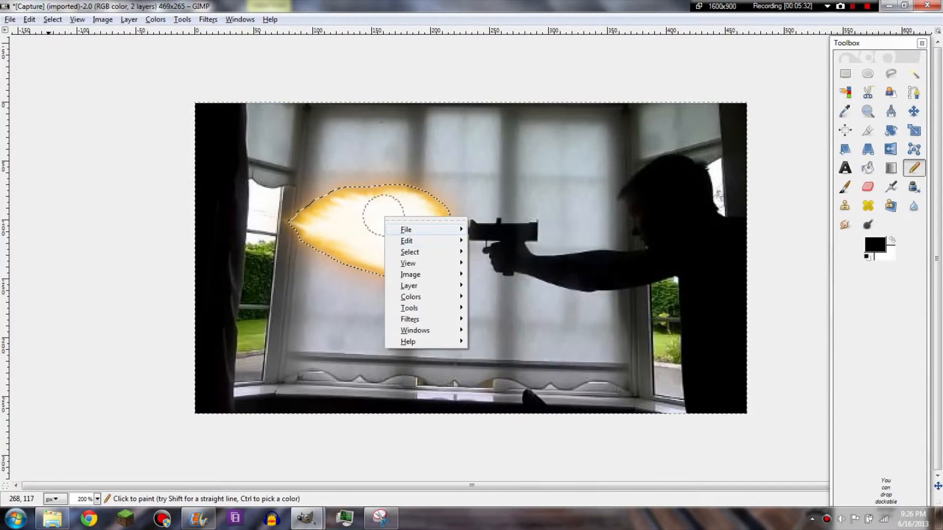
mouse_move(406, 240)
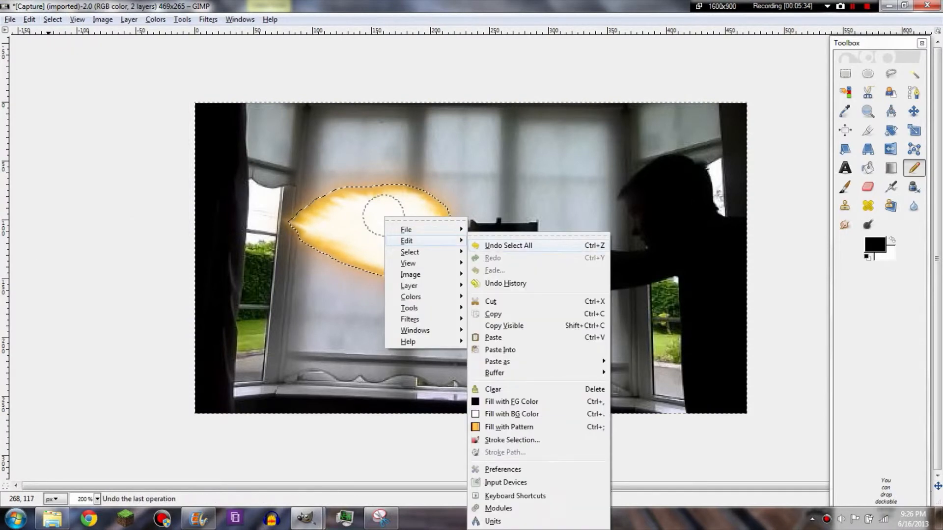
left_click(508, 246)
right_click(354, 211)
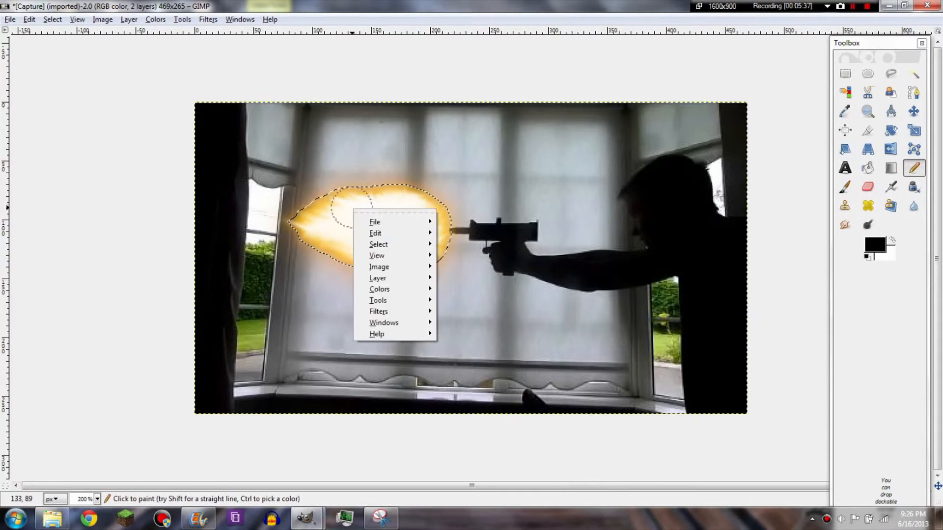
mouse_move(388, 233)
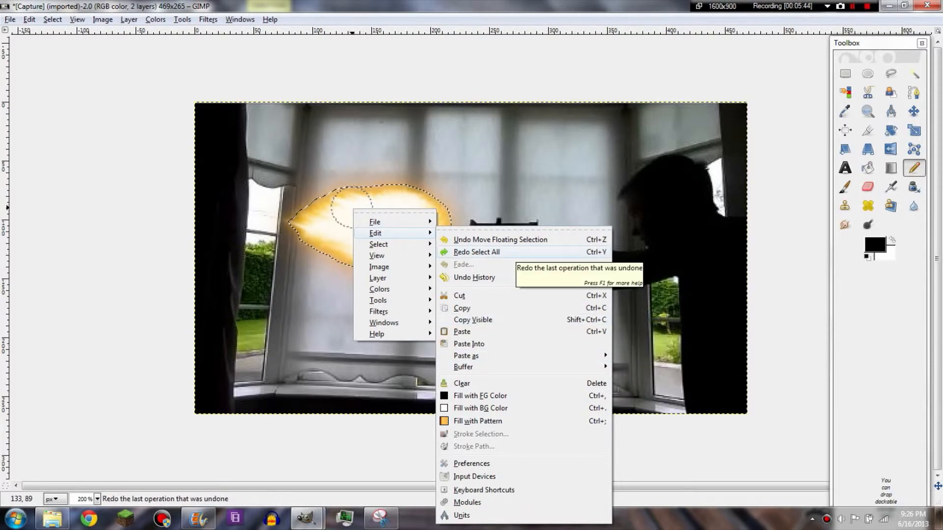
left_click(506, 252)
key("Escape")
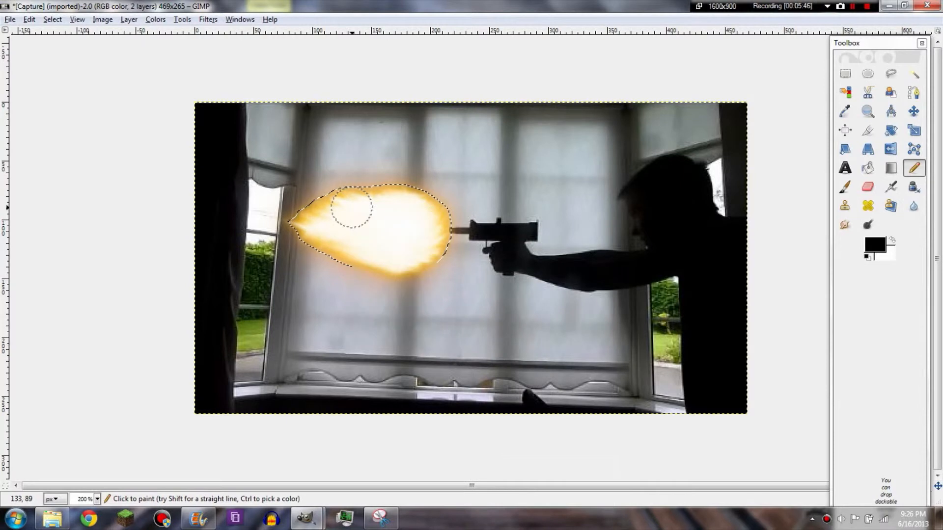
Invert the selection and invert it a second time
left_click(29, 20)
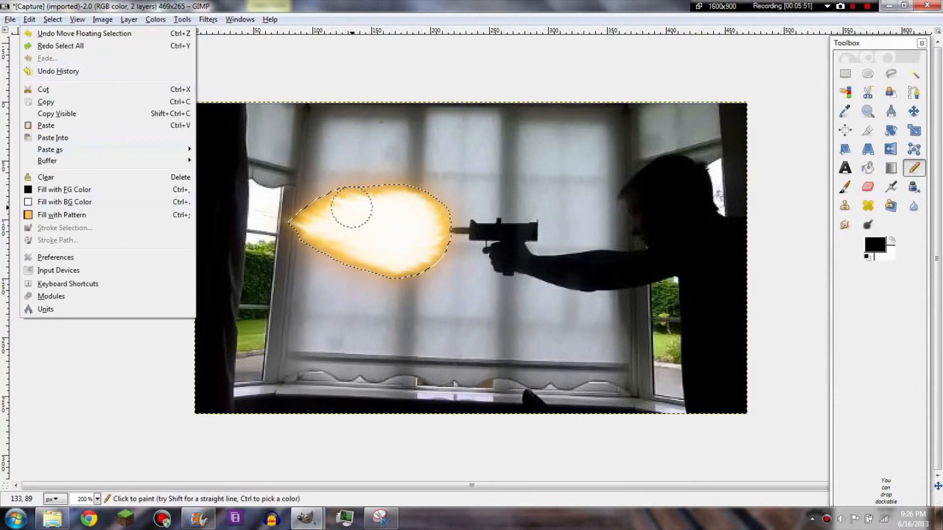
mouse_move(53, 19)
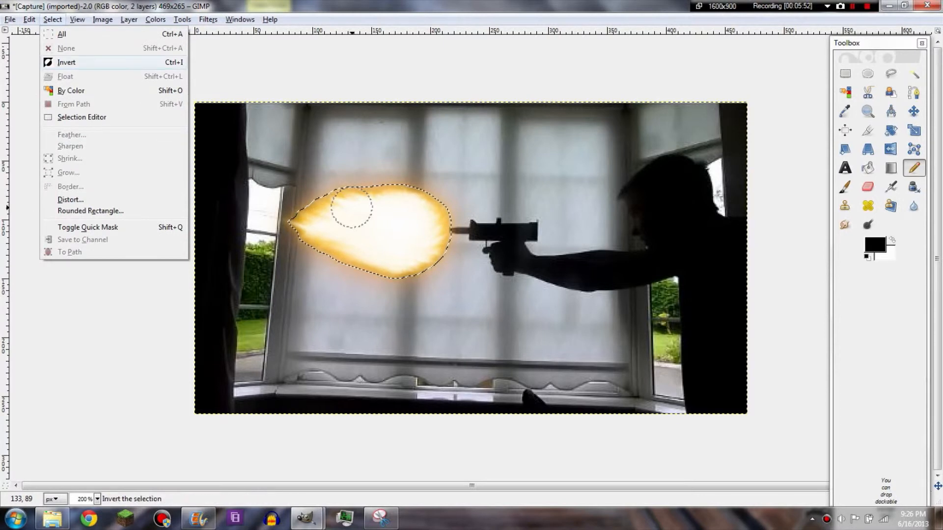
left_click(74, 62)
left_click(52, 19)
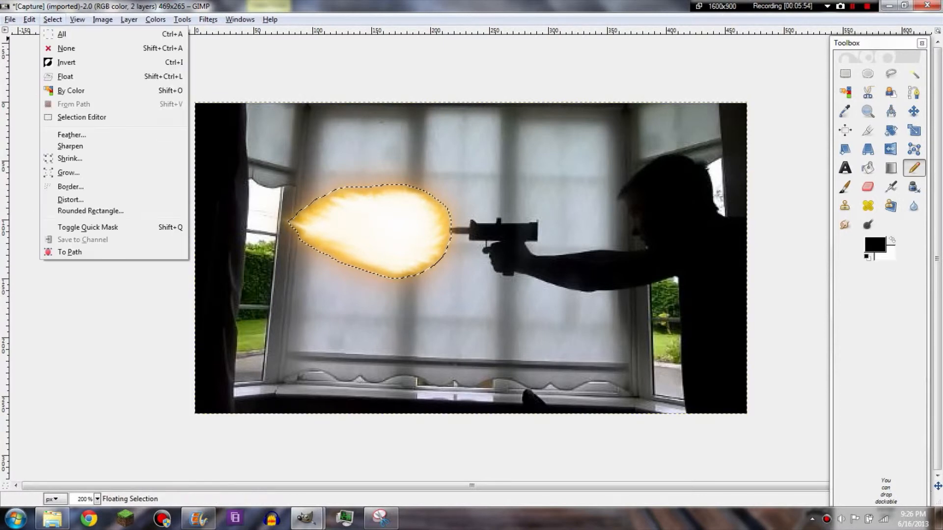
left_click(68, 62)
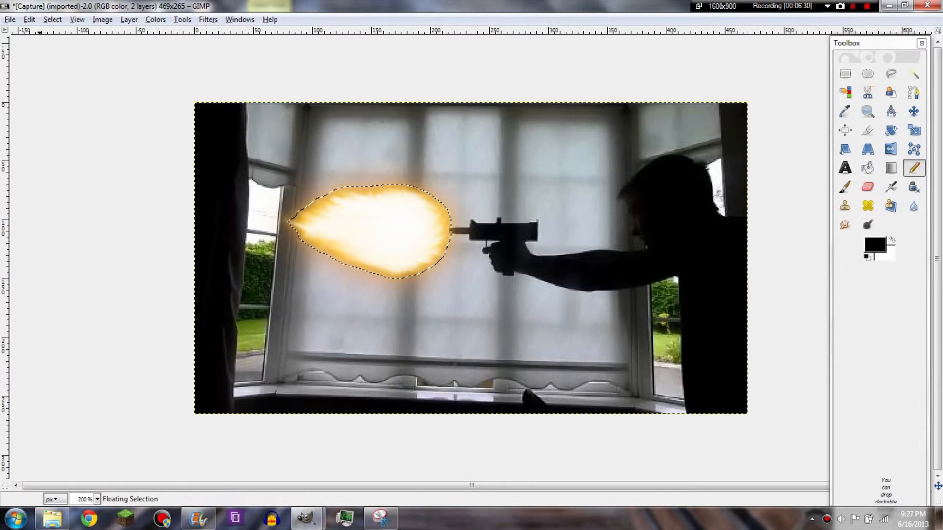
Overwrite Capture.jpg with the edited image, exporting it as a JPEG at quality 100
left_click(10, 19)
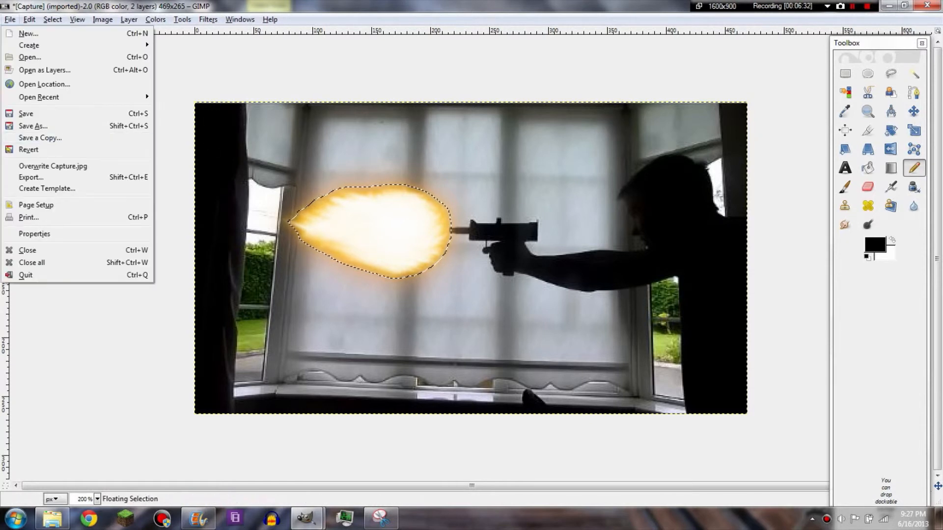
left_click(49, 166)
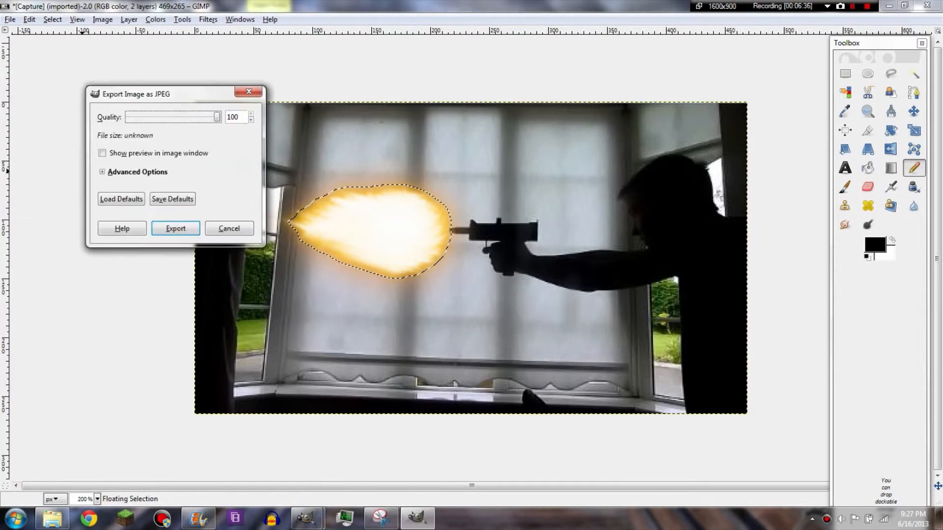
left_click(167, 227)
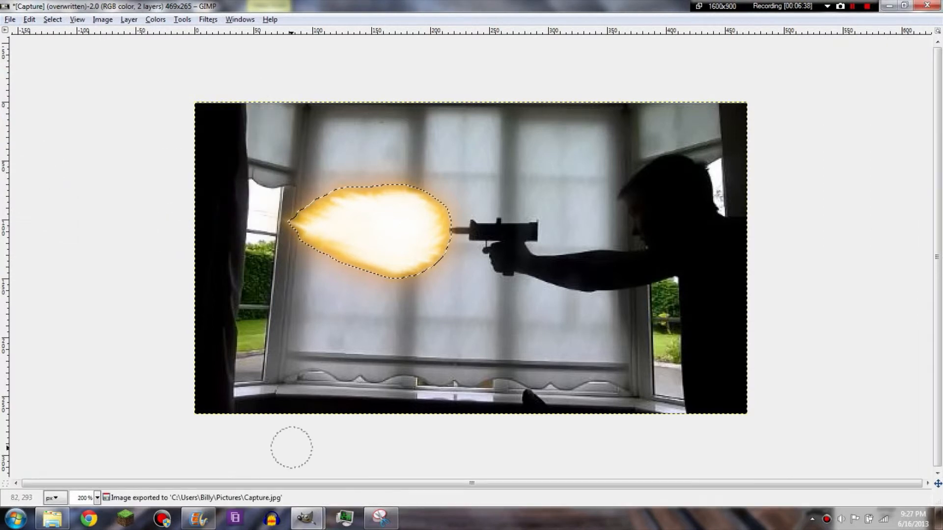
Switch to Movie Maker and split the gun video at the current playhead position, 00:07.50
mouse_move(381, 518)
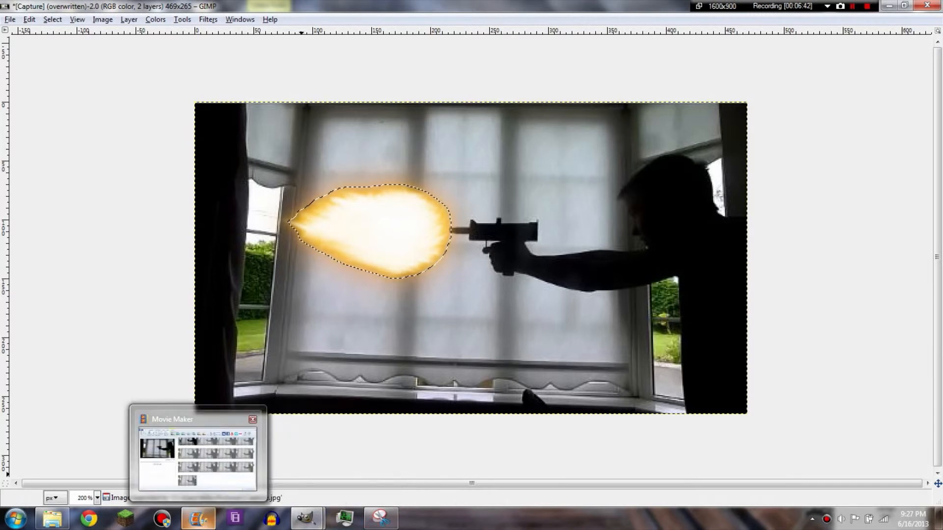
left_click(198, 518)
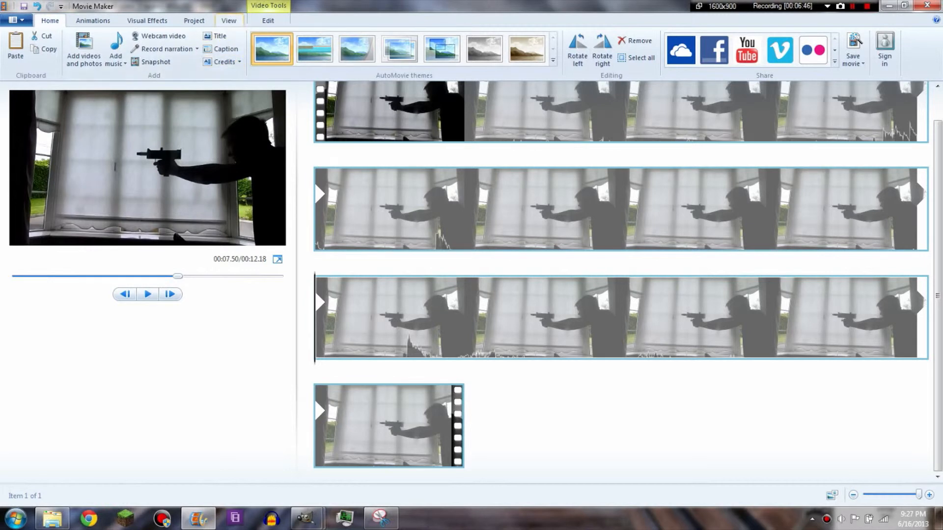
left_click(268, 20)
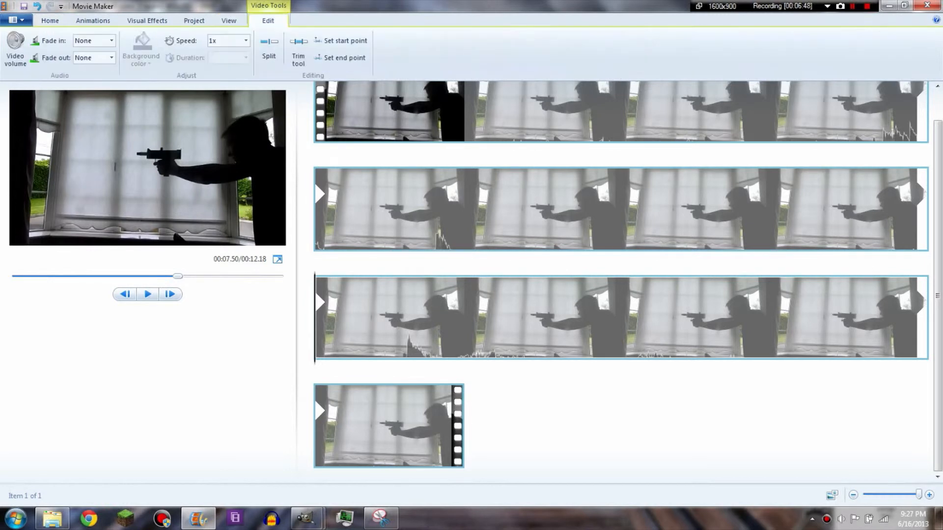
left_click(268, 49)
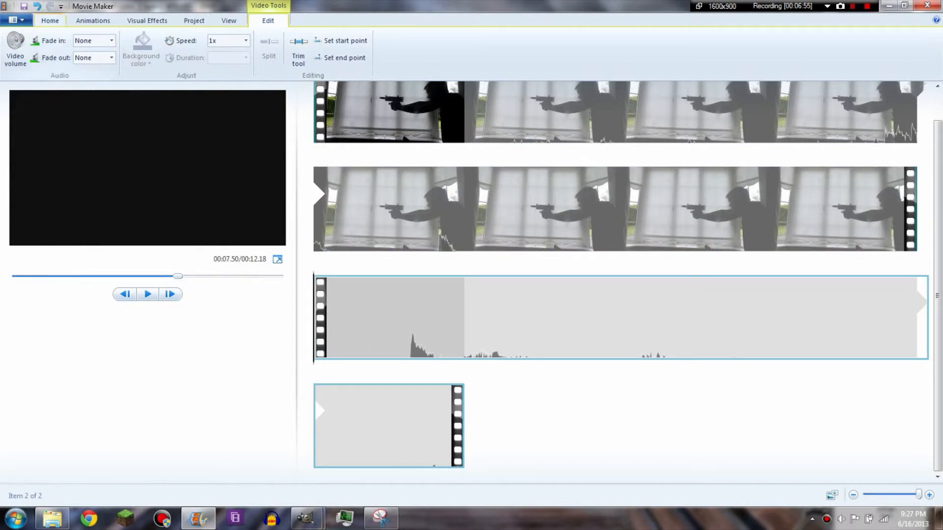
Add the Capture picture with the muzzle flash from the Pictures library to the project
left_click(50, 20)
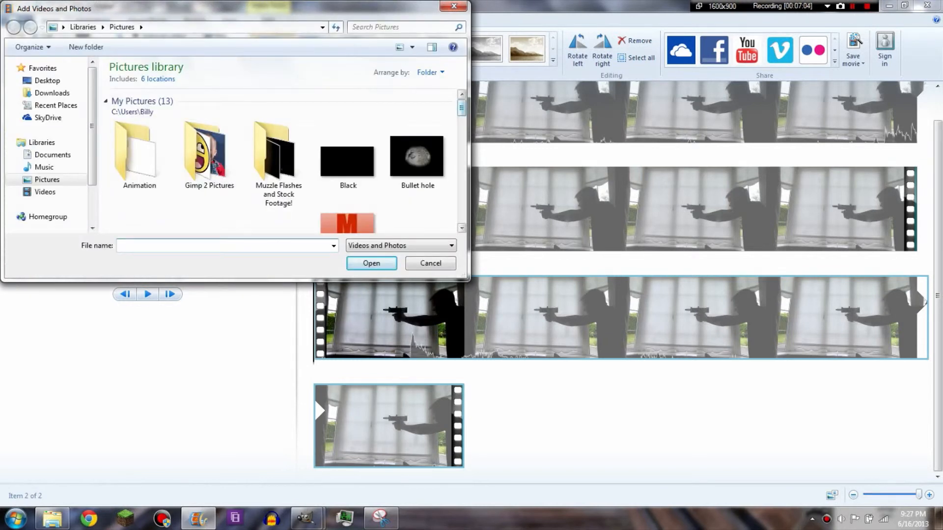
scroll(281, 126, "down", 2)
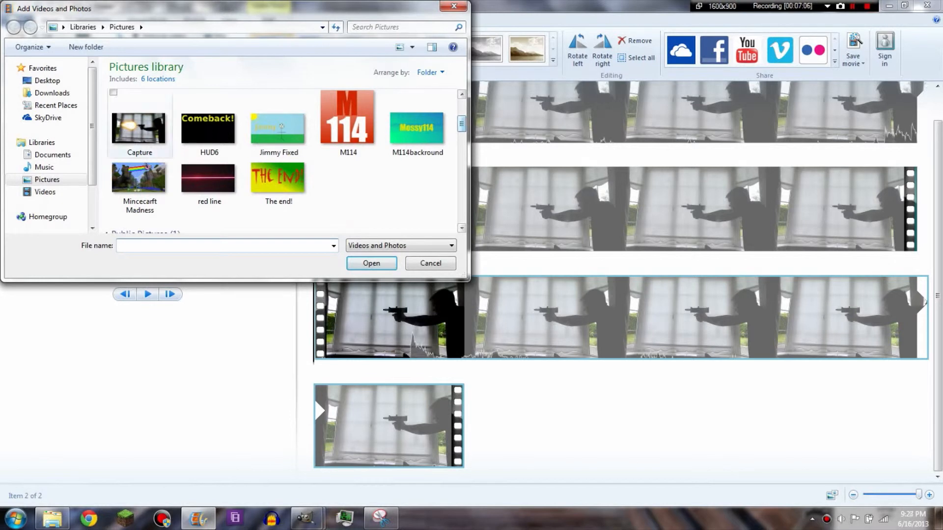
double_click(138, 128)
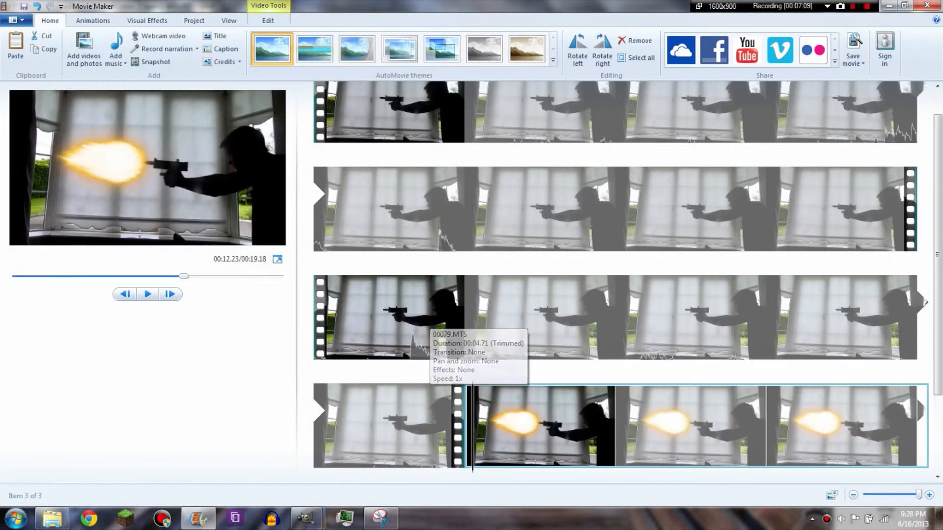
Set the Capture.JPG image's duration to 0.03 and move it between the two parts of the split gun video
left_click(268, 20)
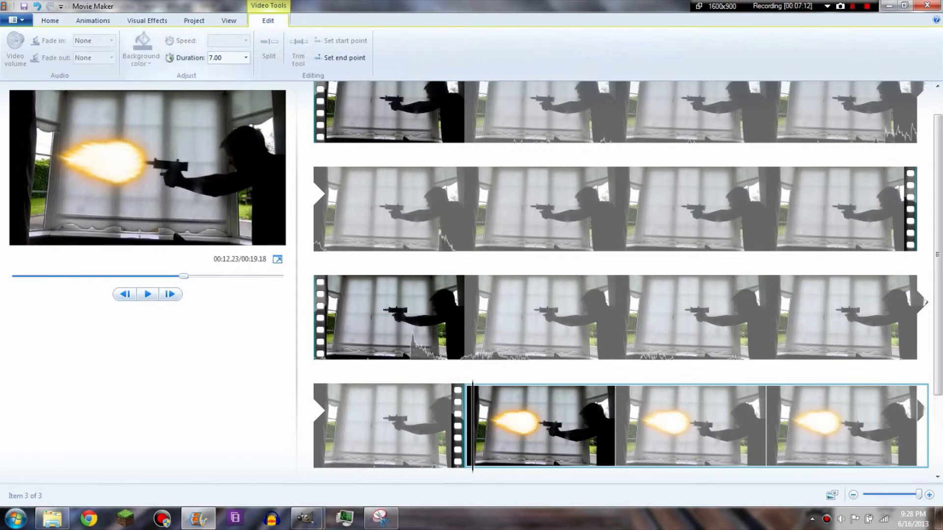
left_click(210, 58)
double_click(209, 58)
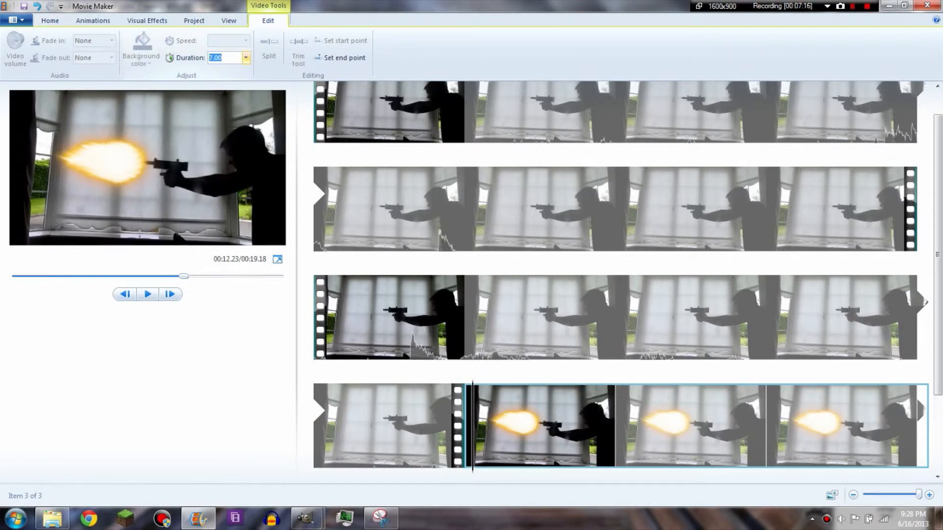
type("0.03")
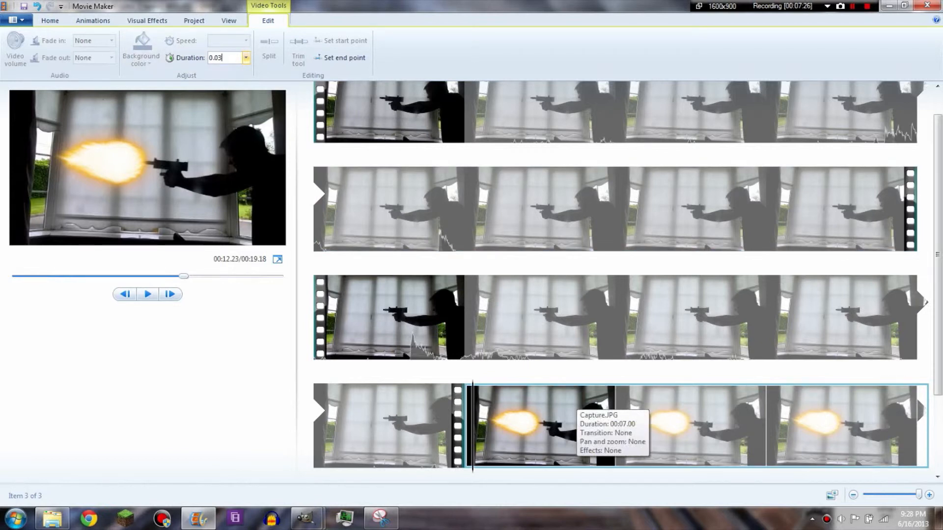
key("Return")
left_click_drag(554, 428, 341, 349)
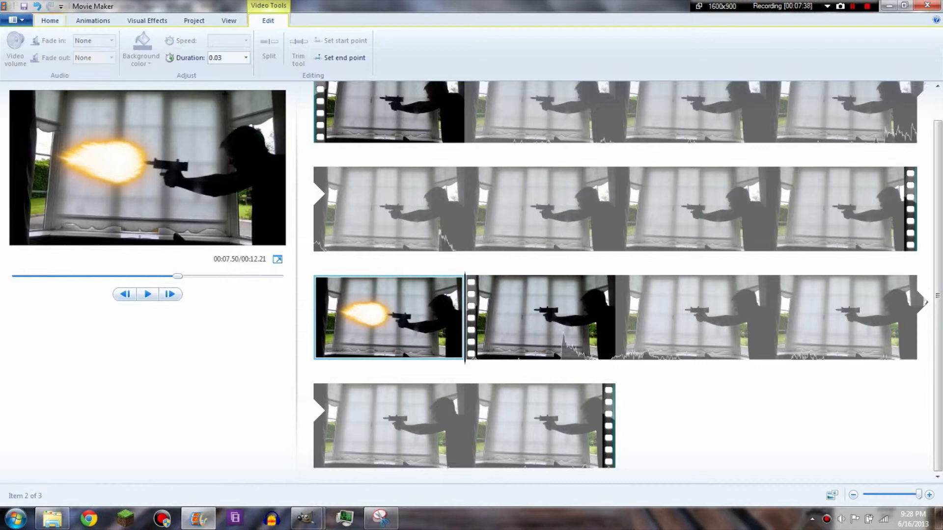
Start adding music to the project and browse to the Weapon Sound FX folder in My Music
left_click(50, 20)
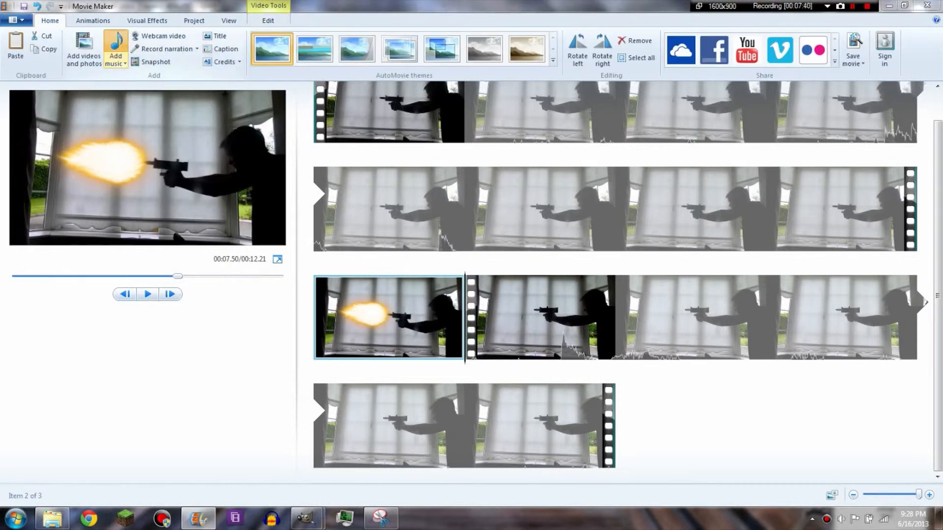
left_click(115, 45)
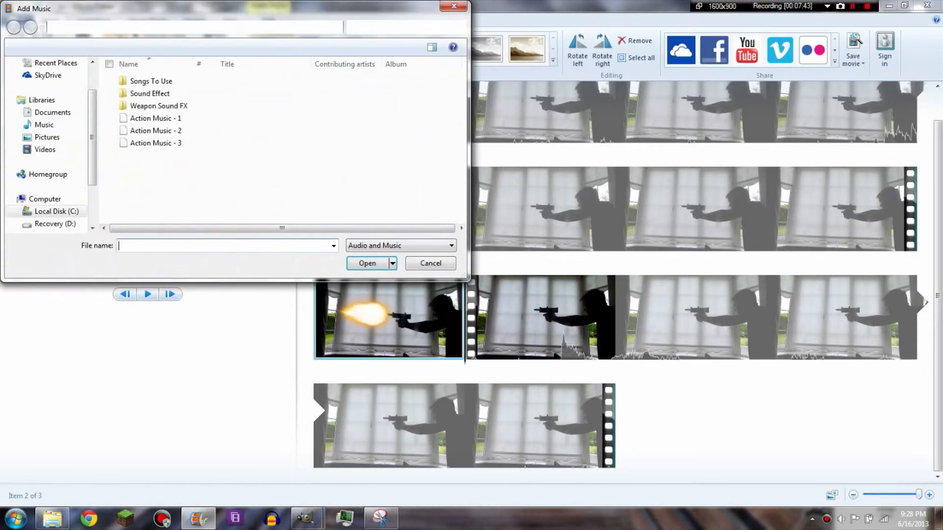
left_click(158, 106)
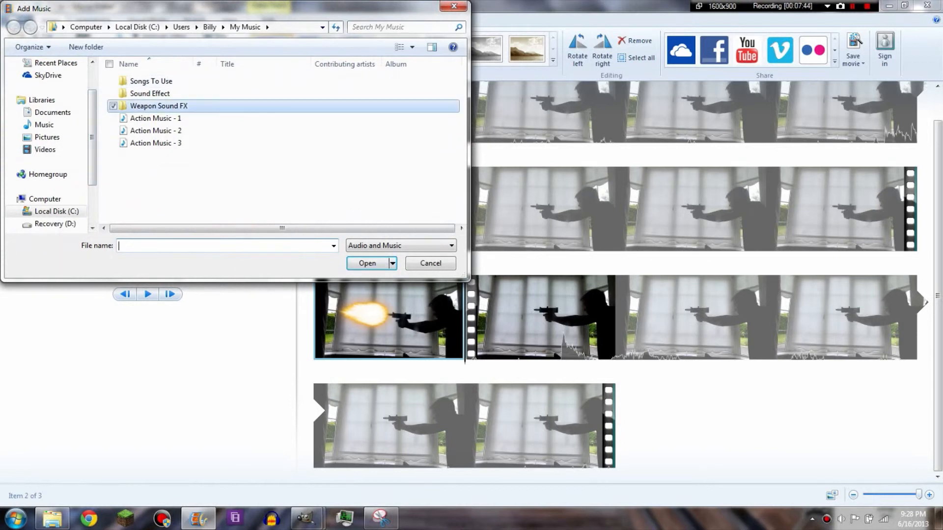
double_click(158, 105)
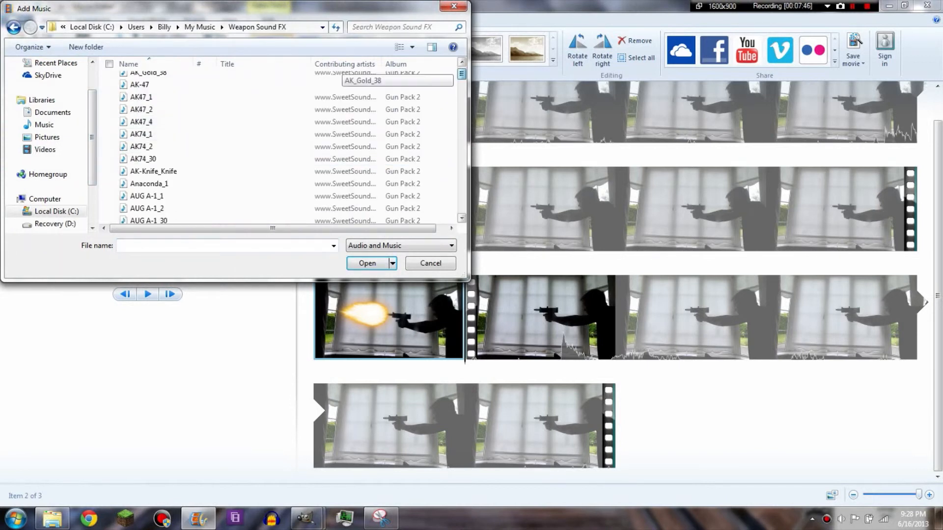
scroll(293, 148, "down", 1)
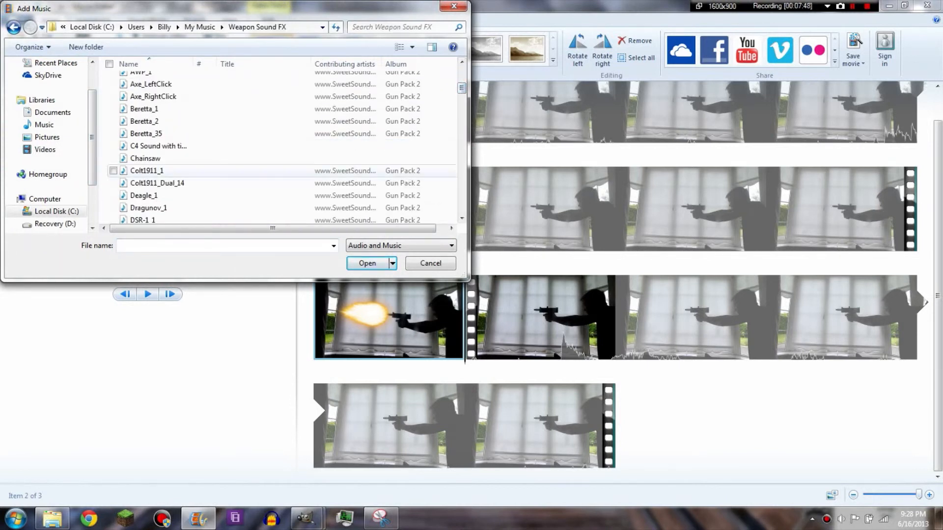
Preview the Deagle_1 gun sound in Windows Media Player, and close the player
left_click(147, 171)
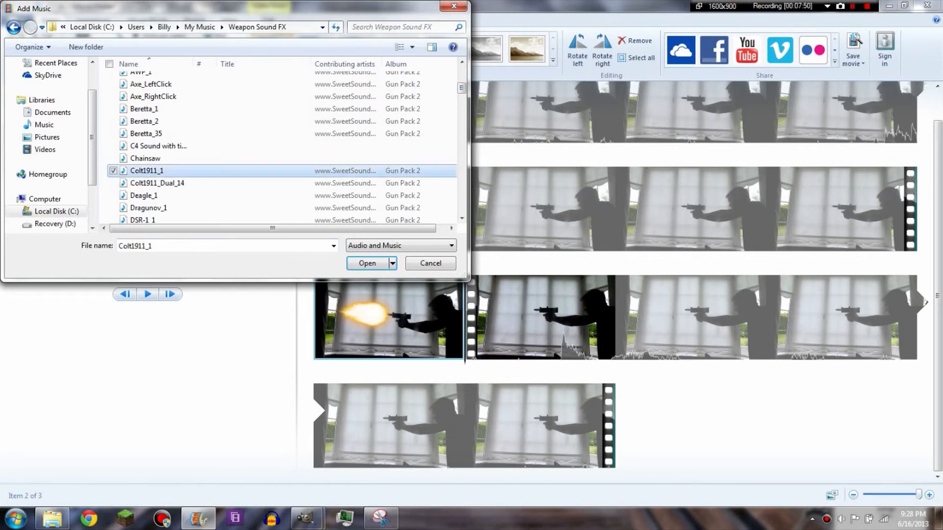
right_click(202, 171)
left_click(157, 196)
right_click(158, 196)
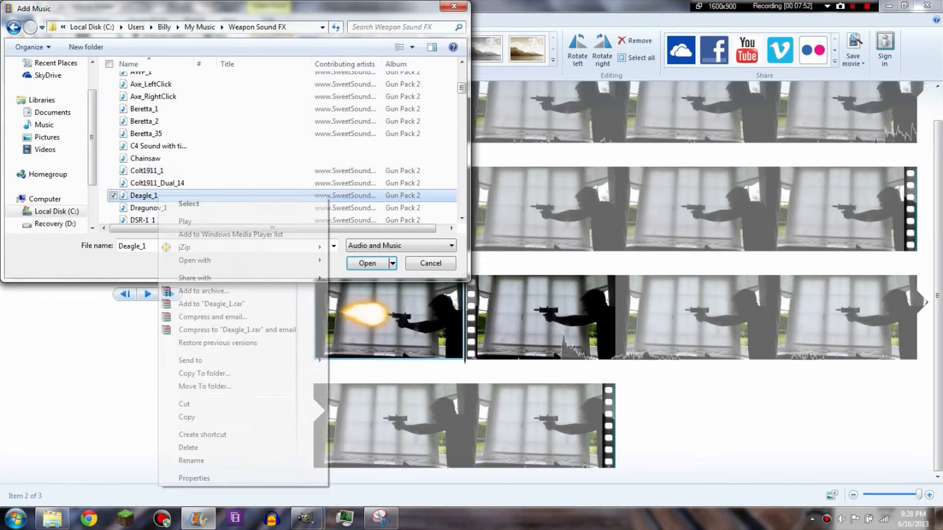
left_click(185, 221)
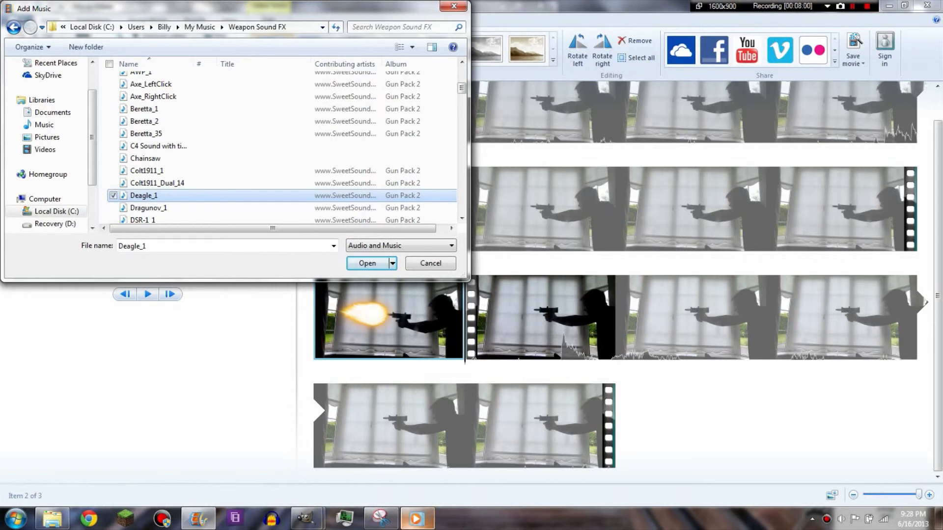
mouse_move(417, 519)
left_click(417, 442)
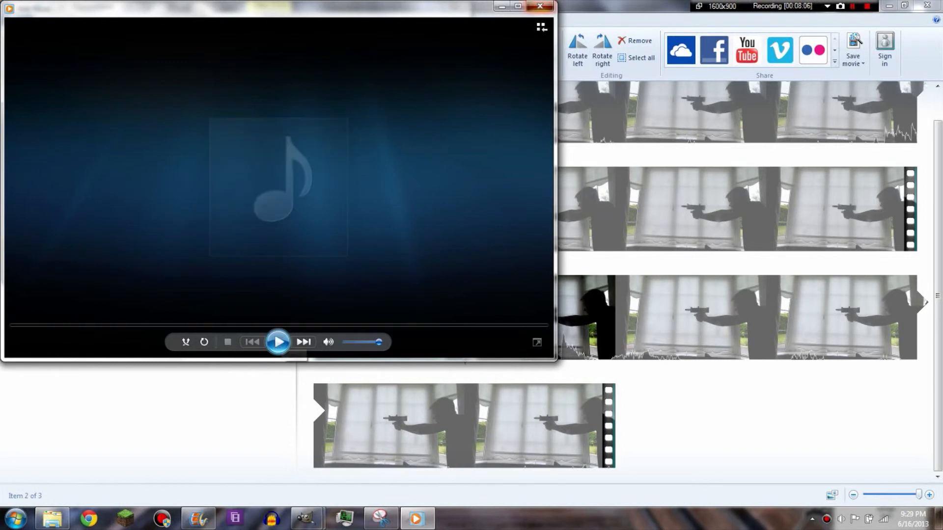
left_click(539, 6)
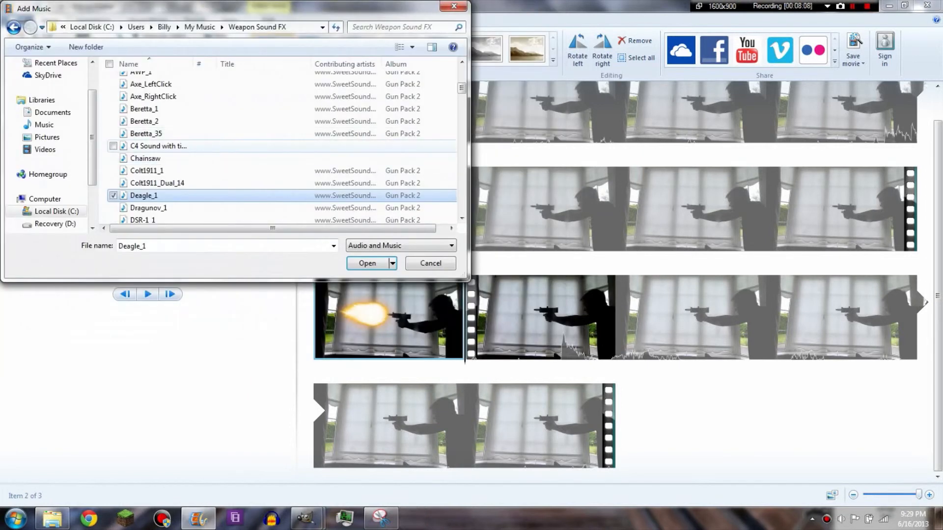
Add the Uzi_1 sound effect from the Weapon Sound FX folder to the project
left_click(144, 109)
right_click(237, 109)
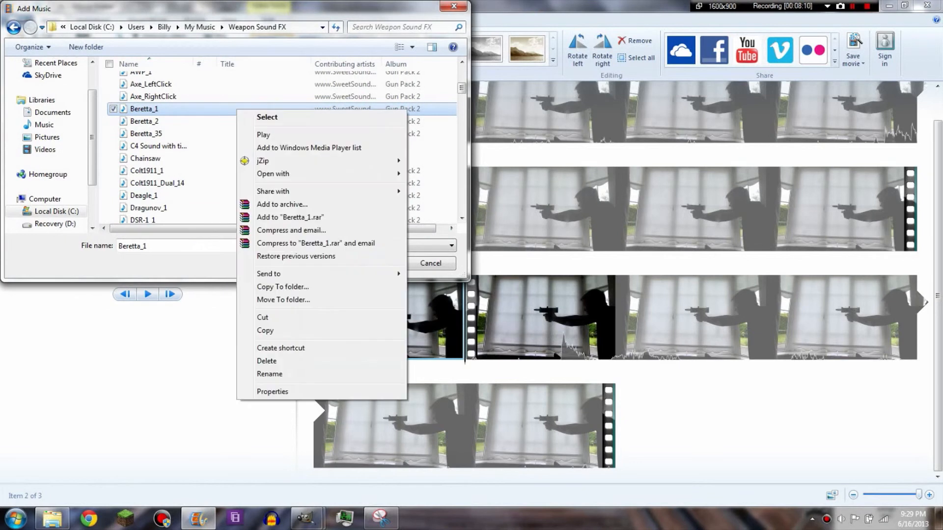
key("Escape")
scroll(338, 98, "down", 15)
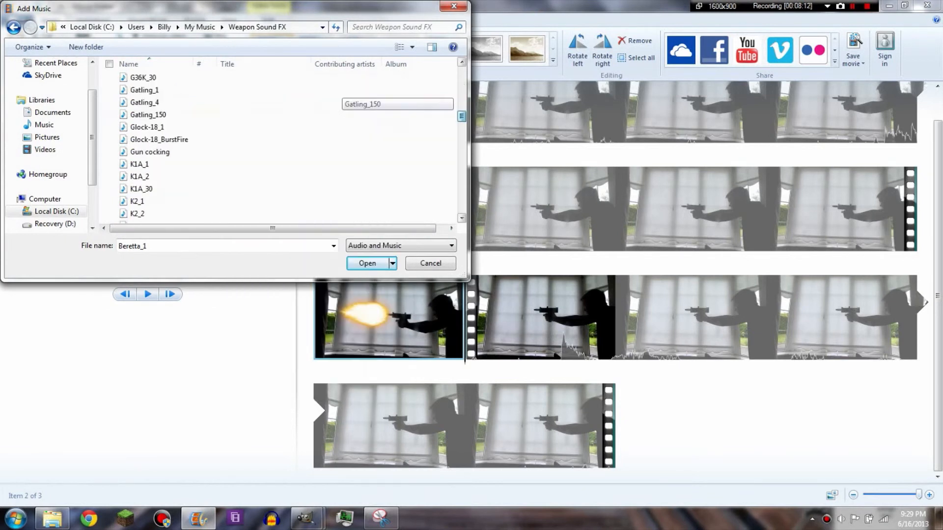
scroll(338, 99, "down", 5)
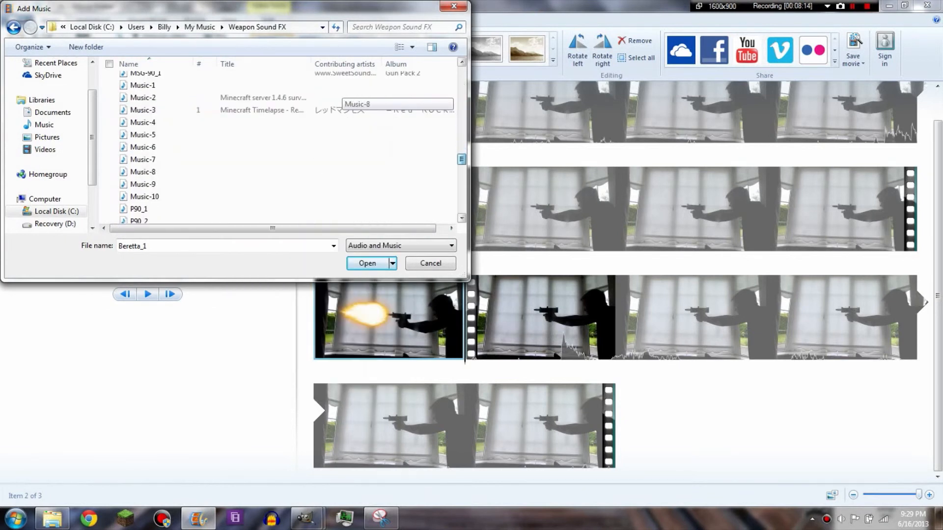
scroll(339, 99, "down", 7)
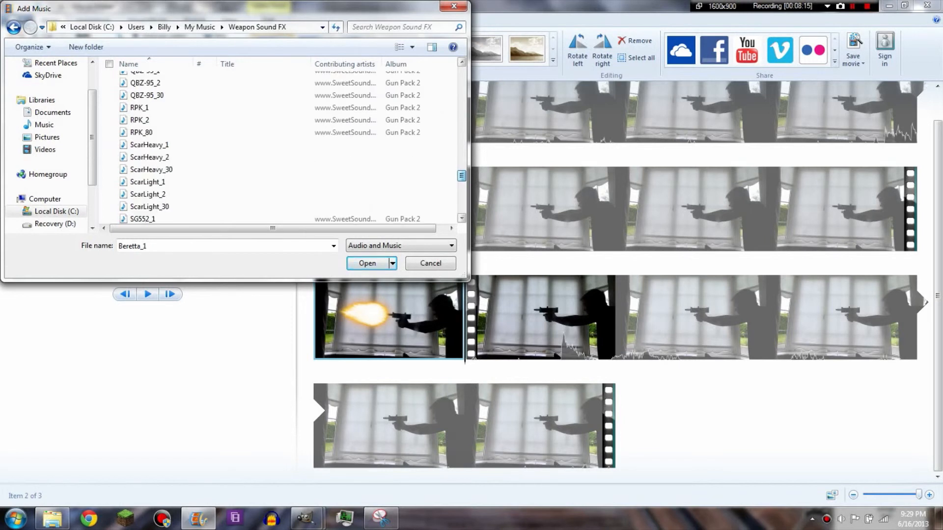
scroll(344, 177, "down", 10)
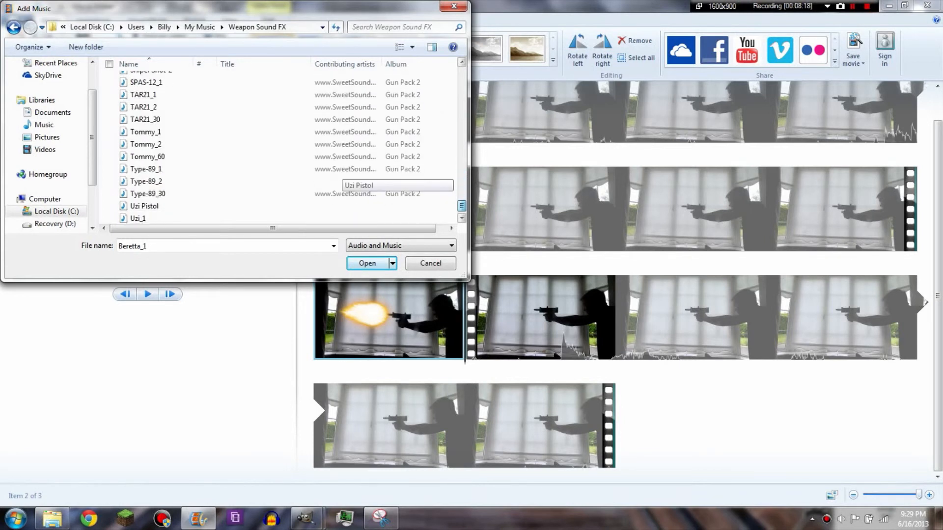
left_click_drag(460, 206, 460, 208)
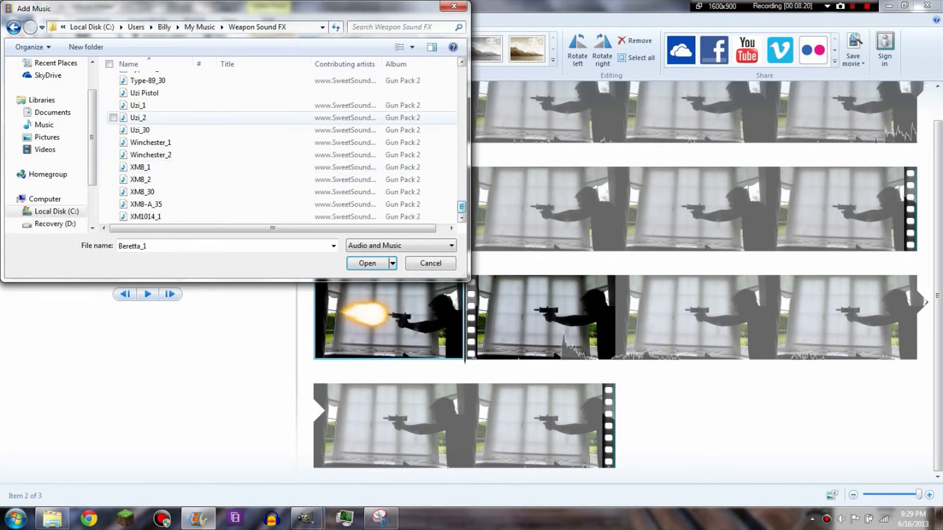
left_click(138, 105)
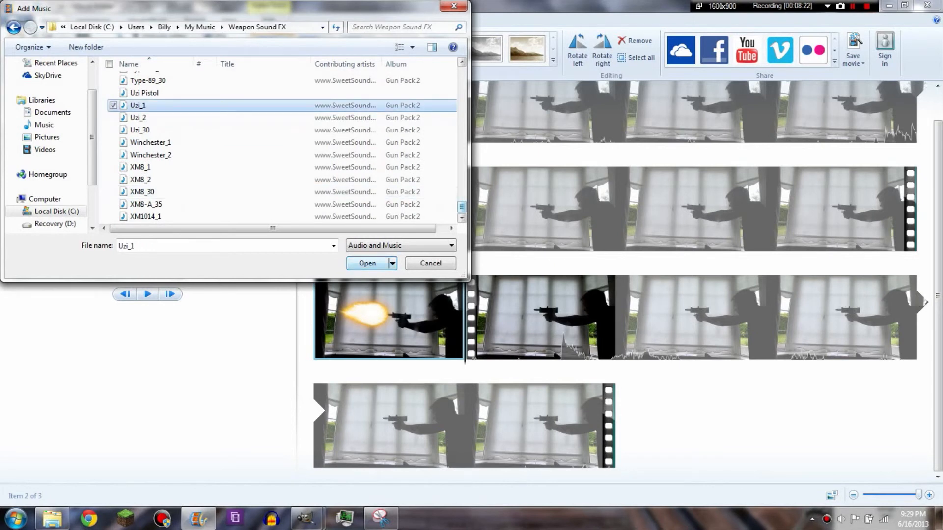
left_click(367, 263)
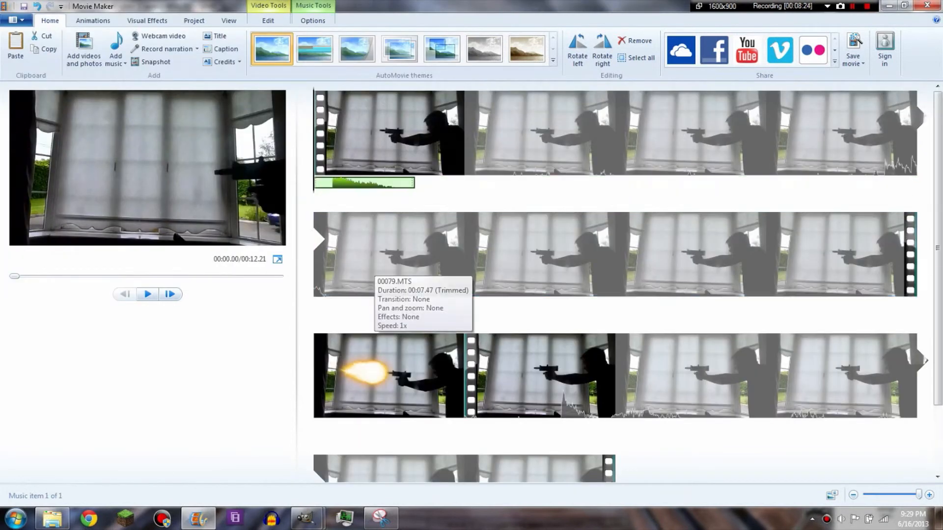
Trim the silence around the Uzi_1 gunshot by setting its start point to 0.10s and its end point to 0.50s
left_click_drag(313, 182, 335, 182)
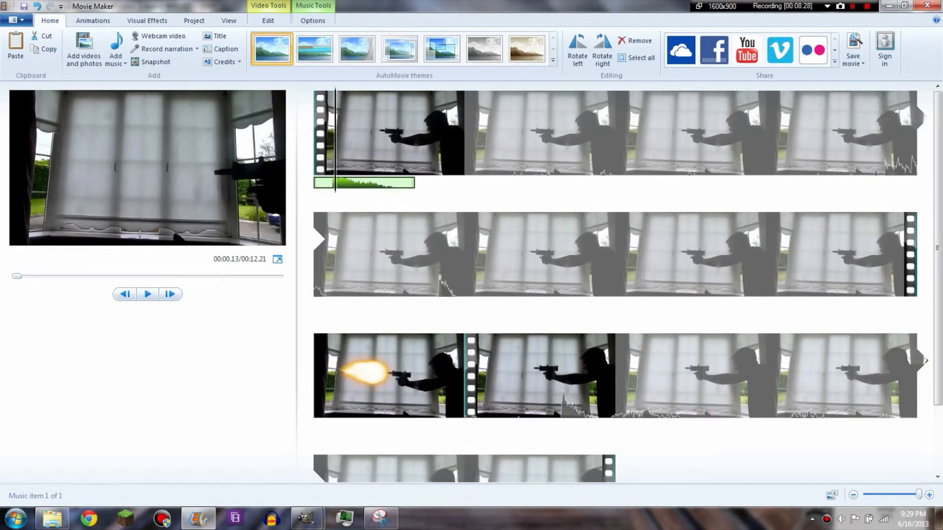
left_click(312, 20)
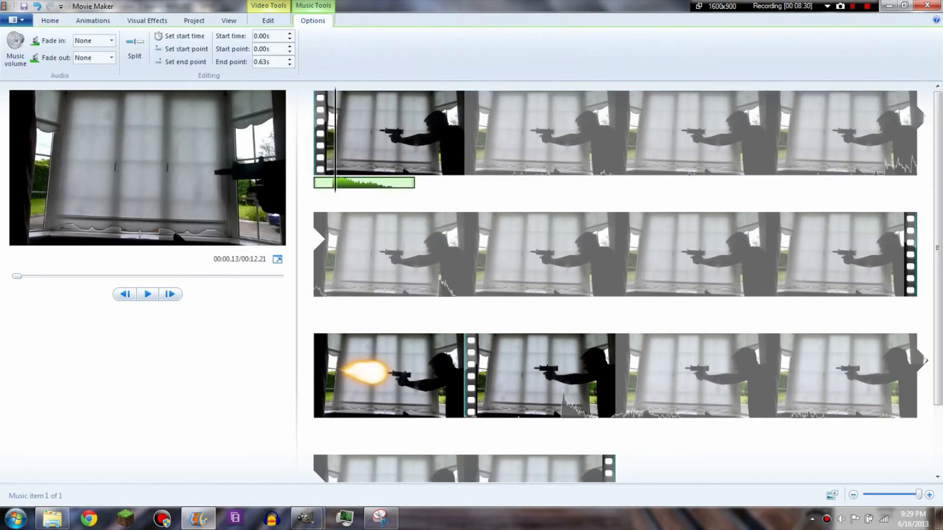
left_click(332, 183)
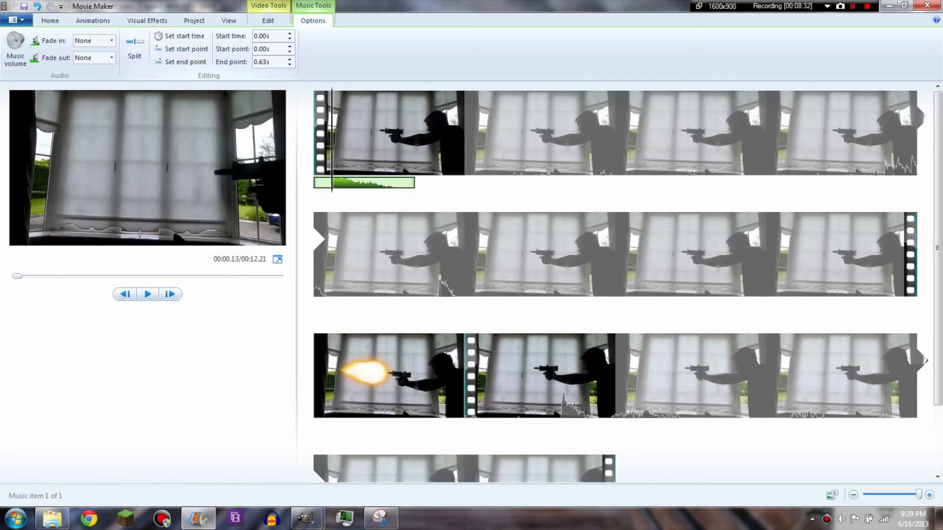
left_click(186, 49)
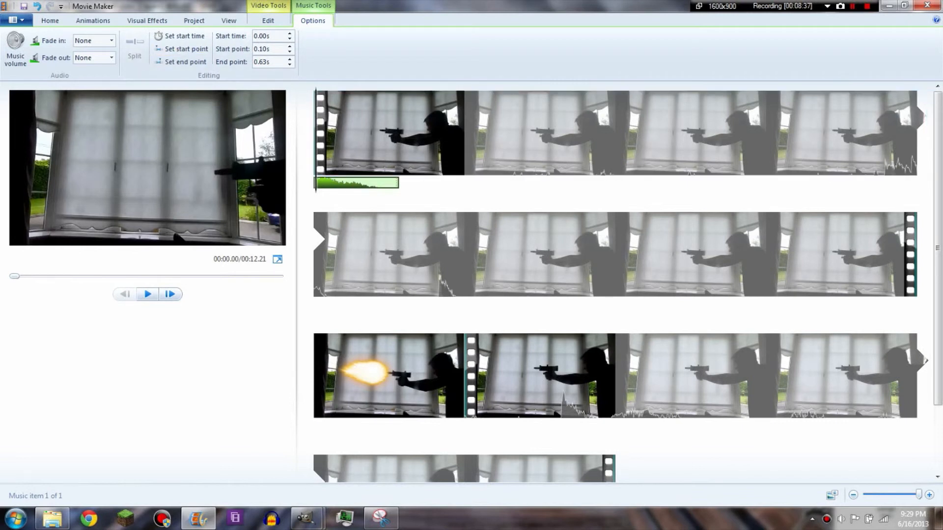
left_click_drag(316, 133, 384, 133)
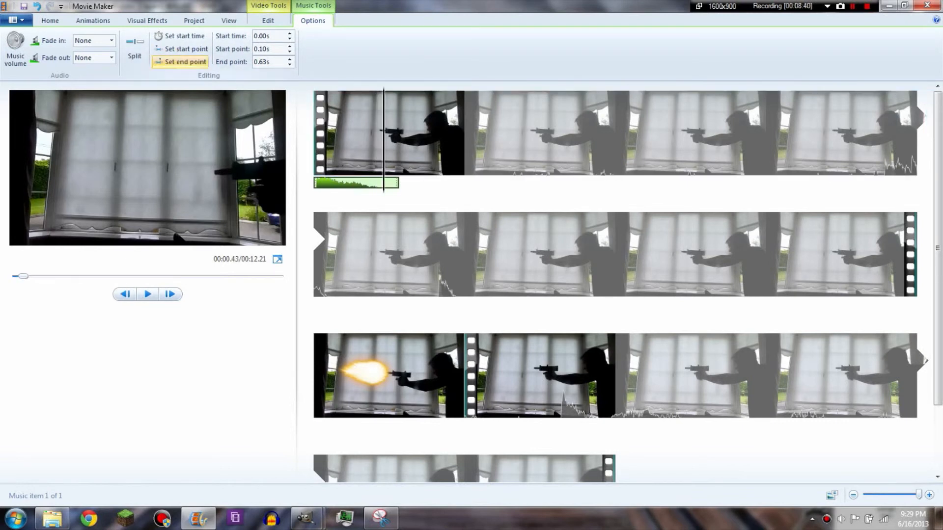
left_click(182, 61)
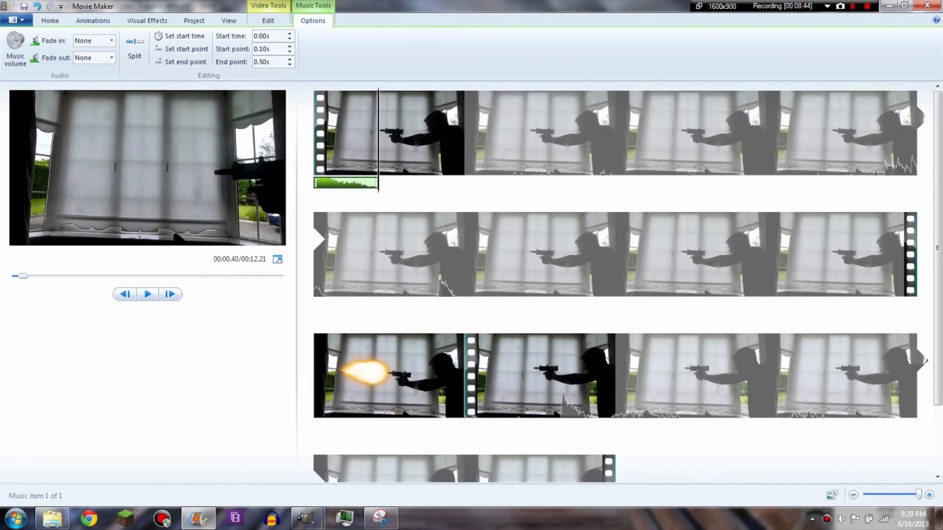
Move the Uzi_1 sound under the muzzle flash image, starting at 7.47s, and advance the playhead to 00:07.67
left_click_drag(344, 183, 315, 432)
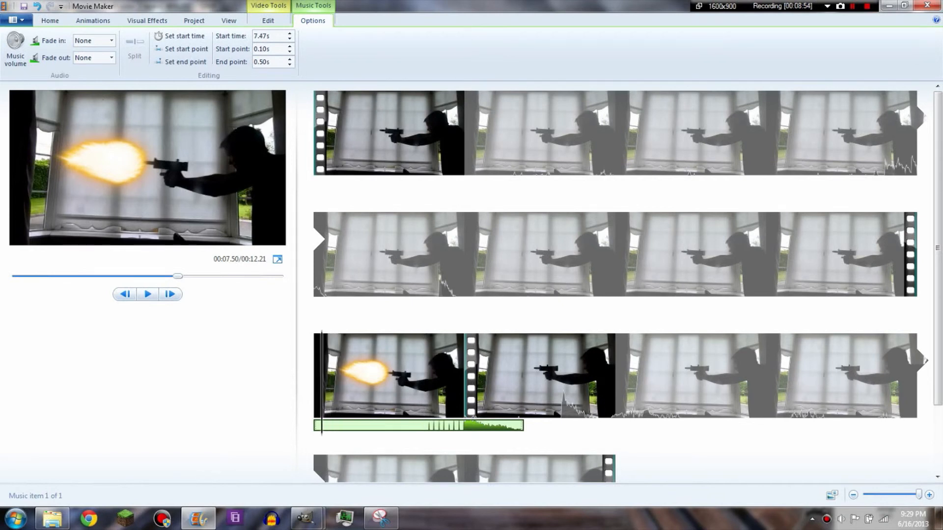
left_click_drag(322, 383, 492, 383)
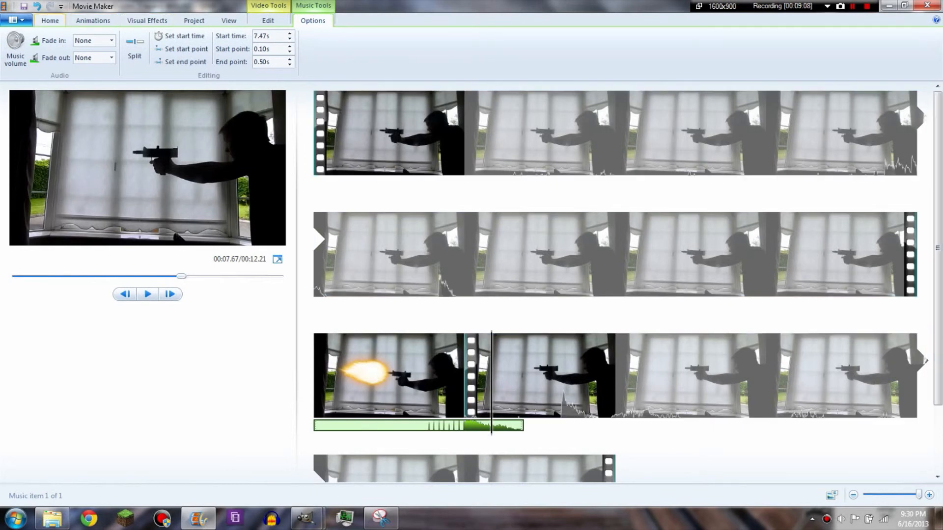
Save the movie with the settings recommended for this project to the Documents library as "Muzzle Flash For free"
left_click(17, 19)
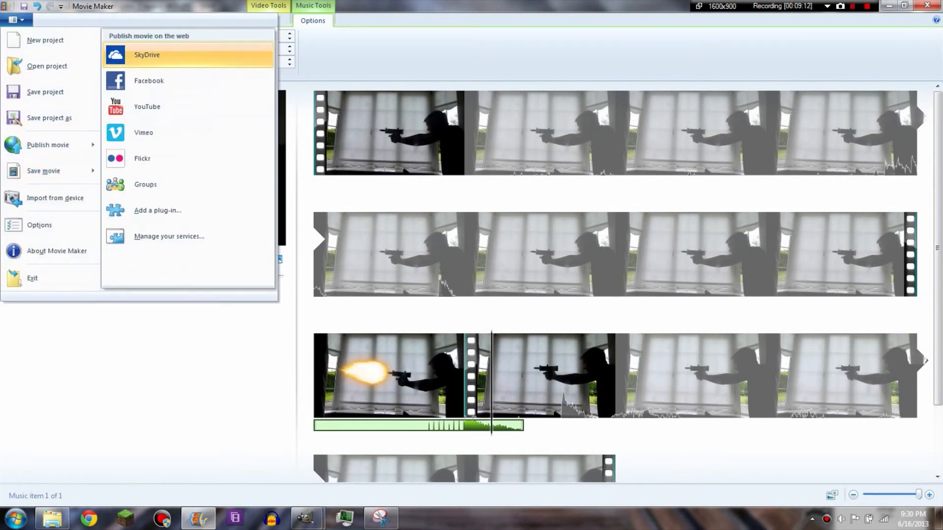
mouse_move(50, 171)
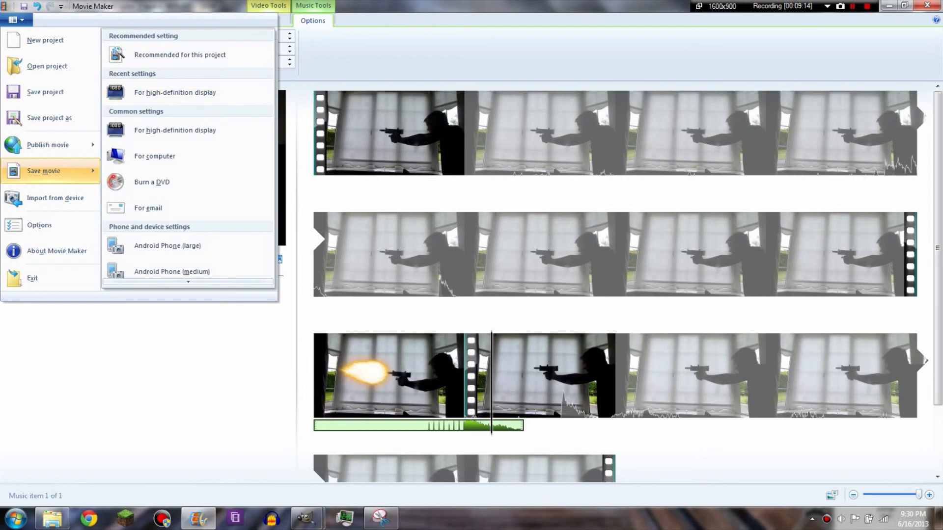
left_click(188, 55)
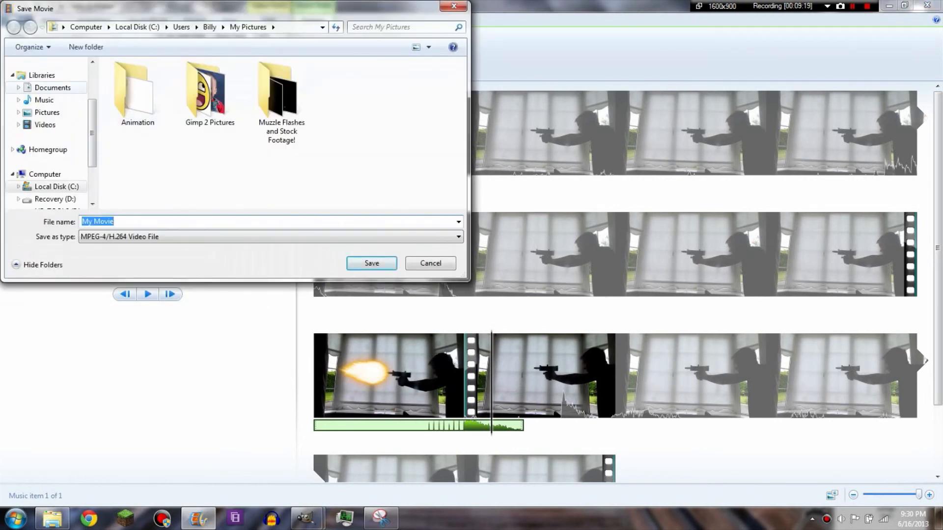
left_click(52, 87)
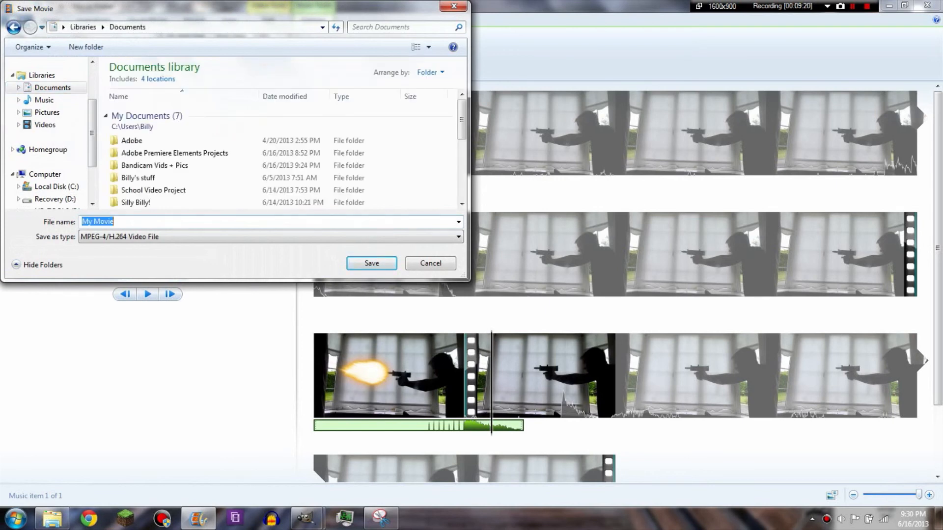
type("Muzzle Flash ")
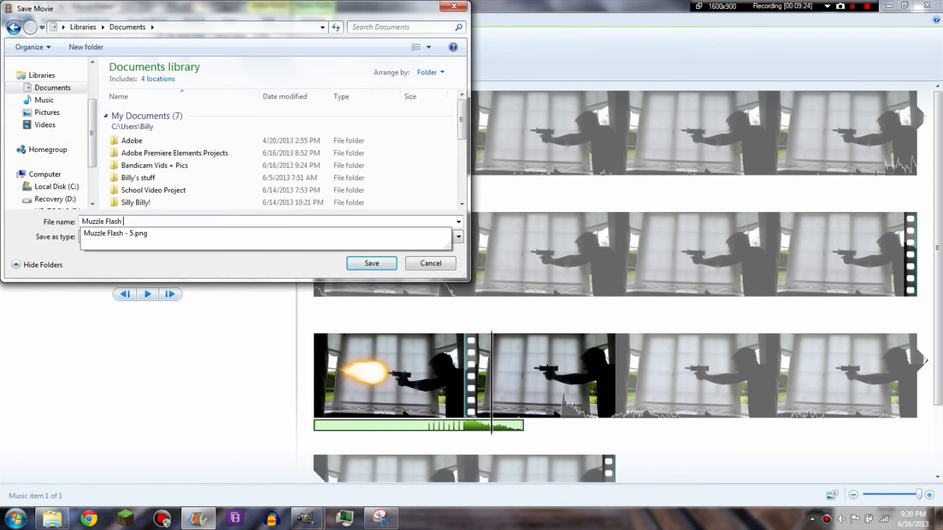
type("For free")
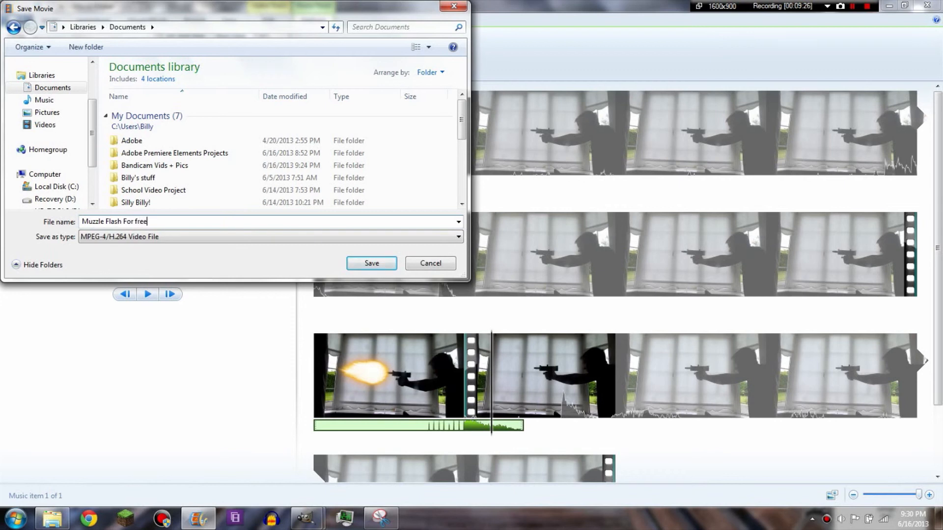
key("Return")
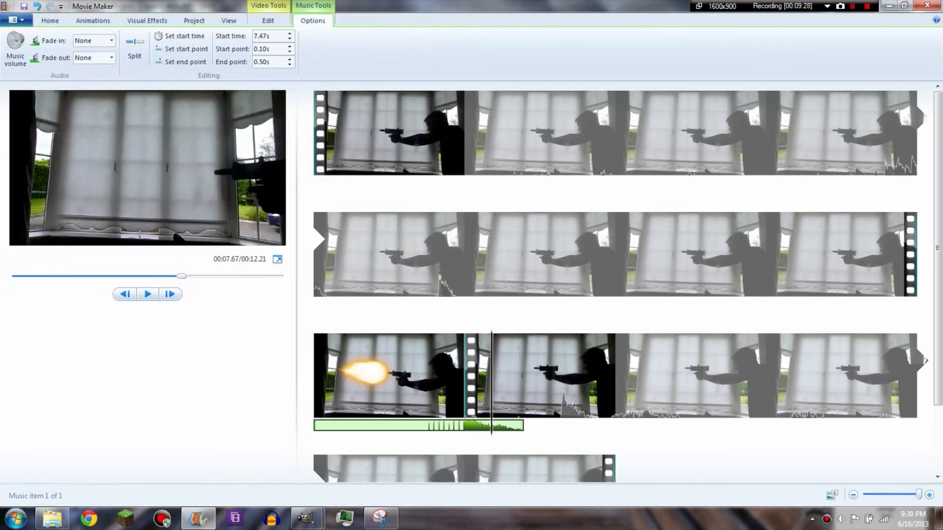